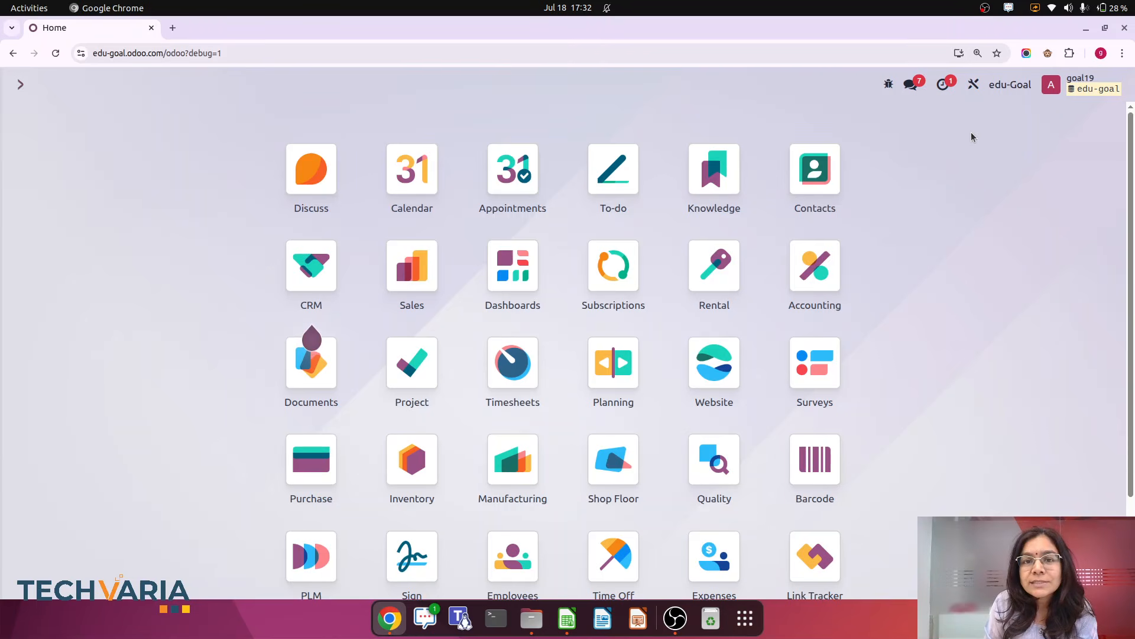
# Open the customer invoices list, select invoices INV/2025/00008 and INV/2025/00007, and review the available bulk actions
pyautogui.write('inv')
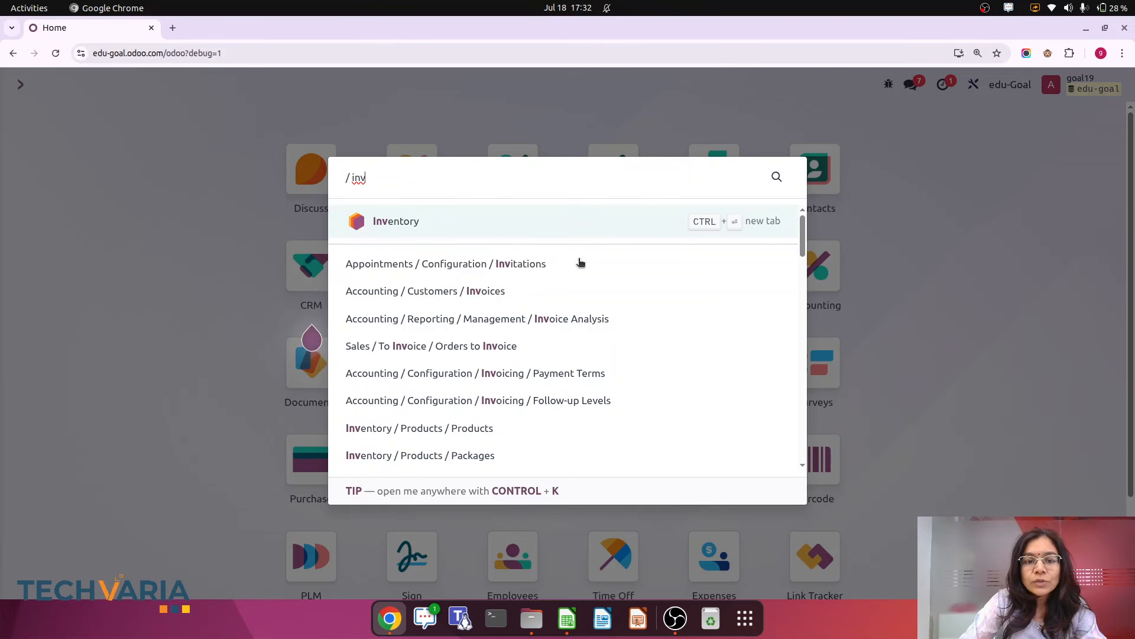
pyautogui.click(476, 290)
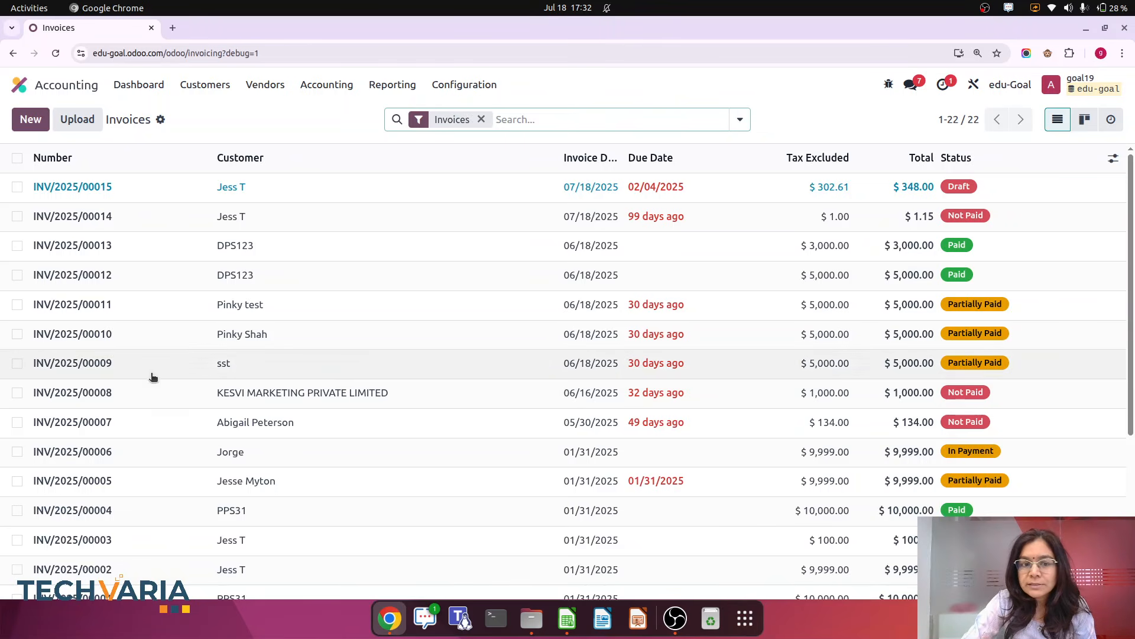
pyautogui.click(17, 393)
pyautogui.click(17, 423)
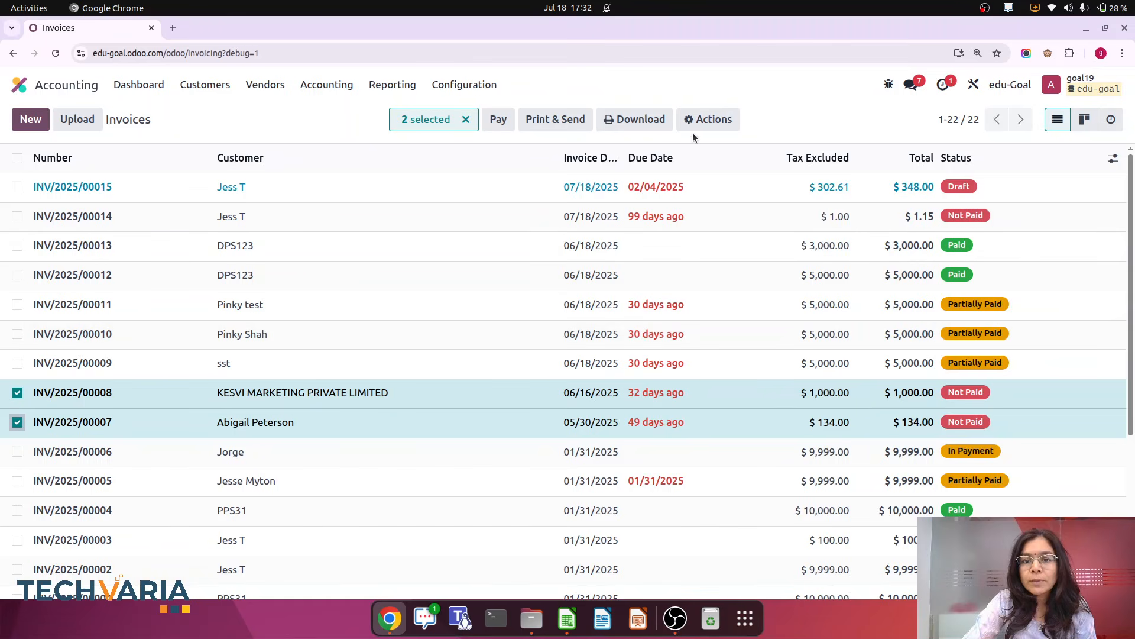
pyautogui.click(708, 122)
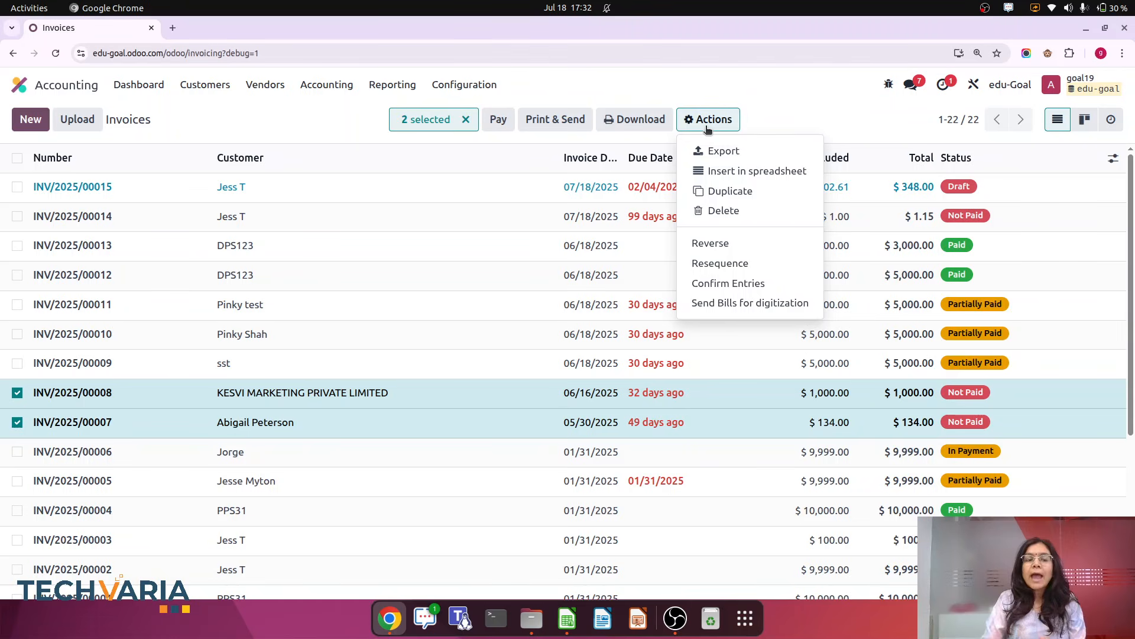
pyautogui.click(485, 400)
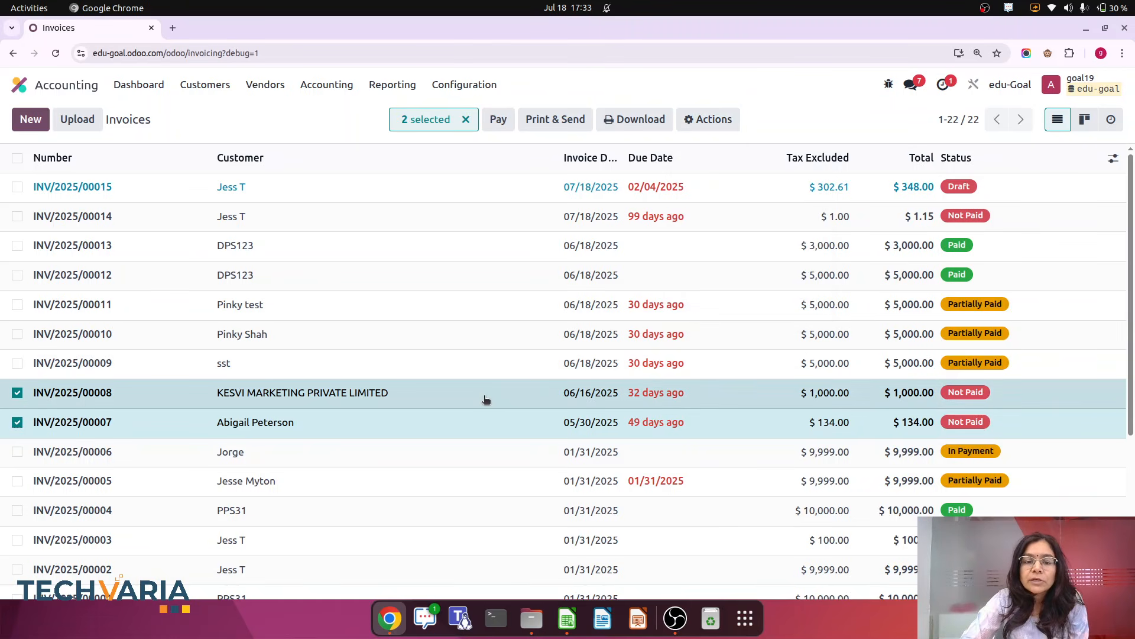
# Open invoice INV/2025/00008, reset it to draft and cancel it
pyautogui.click(486, 400)
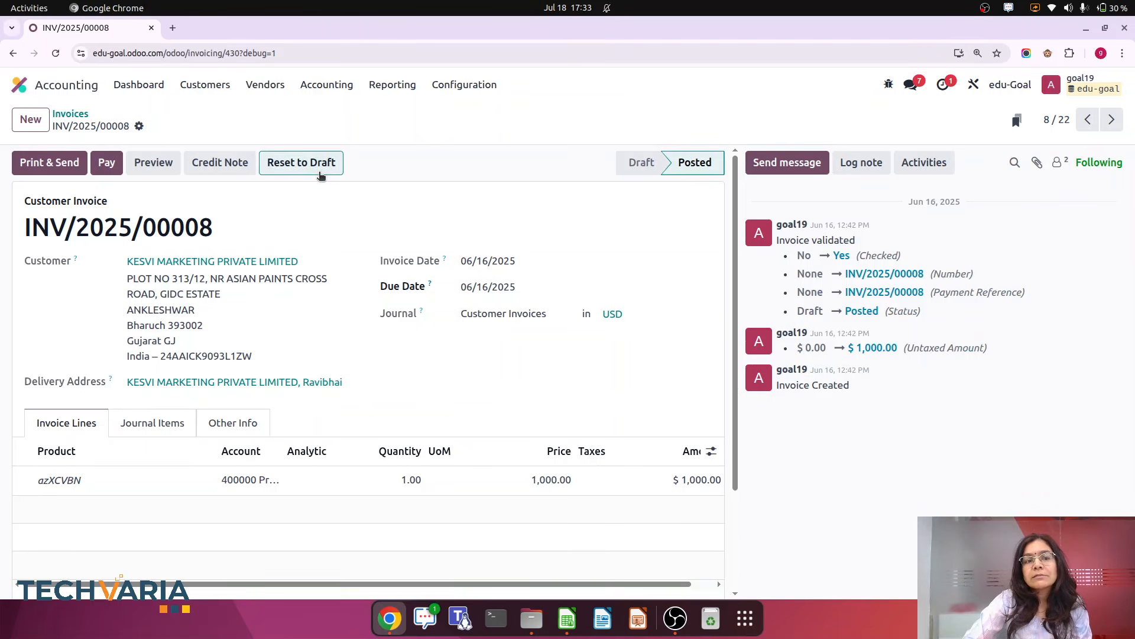
pyautogui.click(318, 172)
pyautogui.click(90, 165)
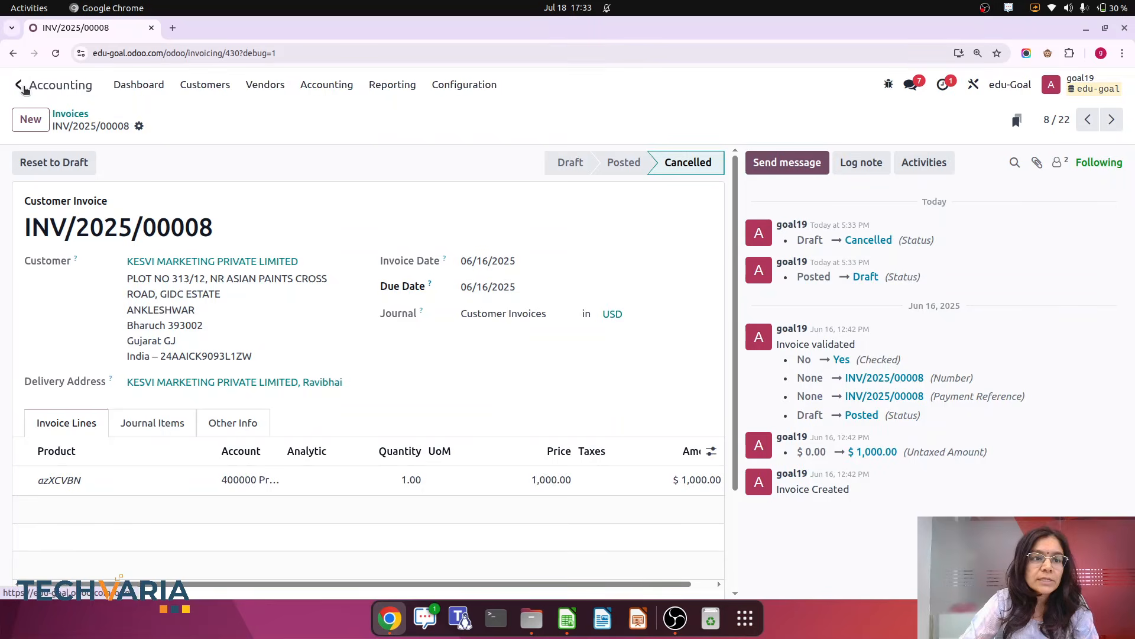
# Open the Inventory deliveries list and inspect the Cancel button on delivery WH/OUT/00001
pyautogui.click(23, 86)
pyautogui.write('de')
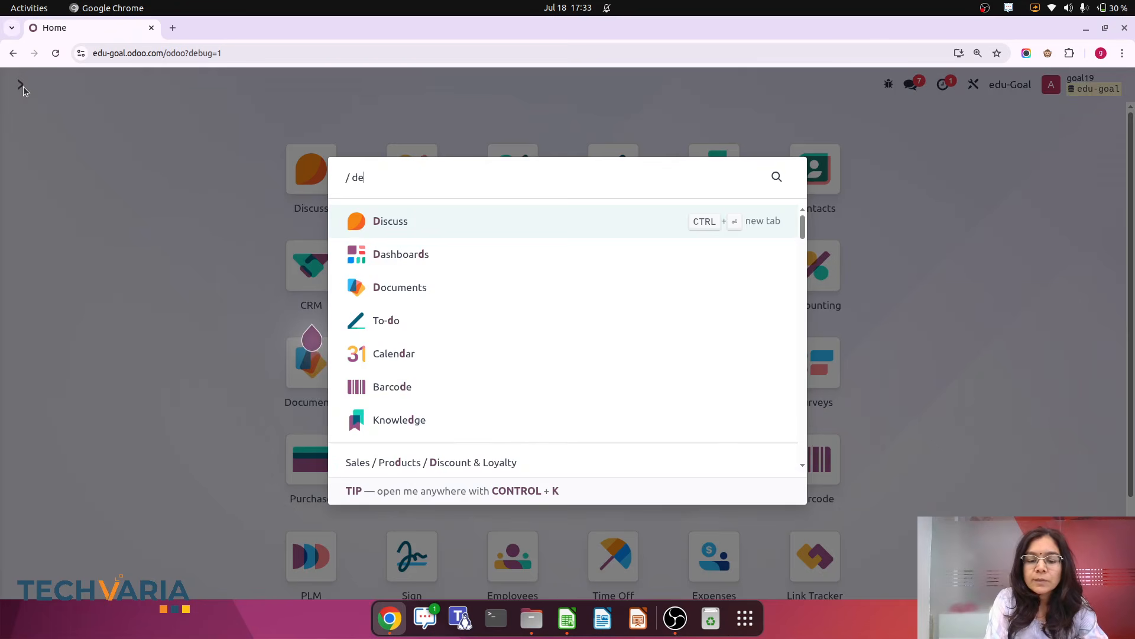
pyautogui.write('li')
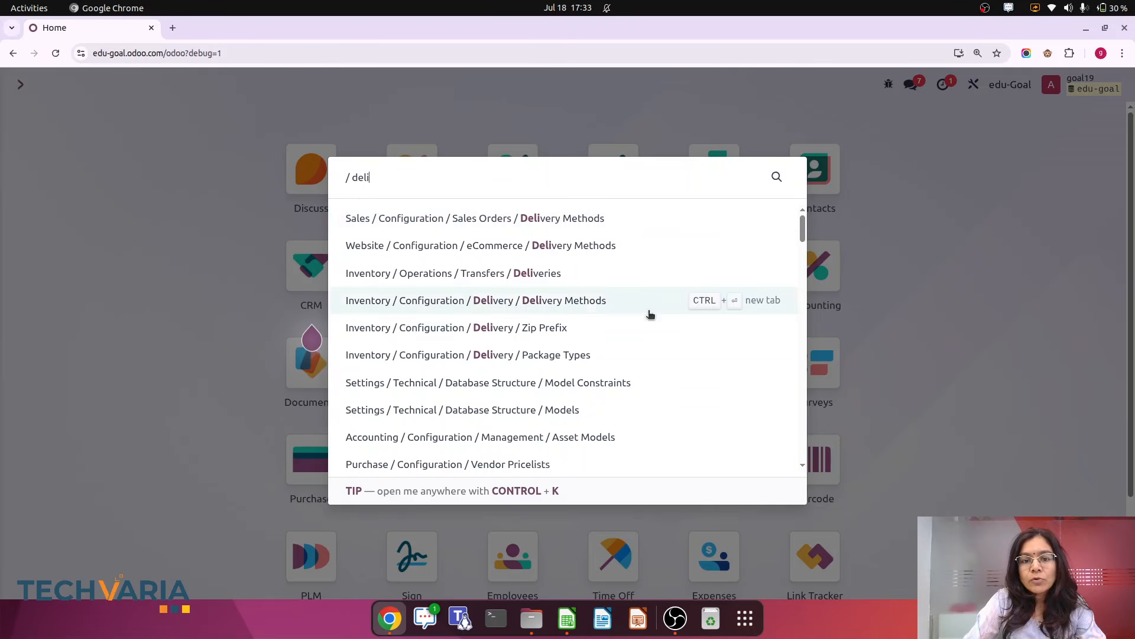
pyautogui.click(541, 275)
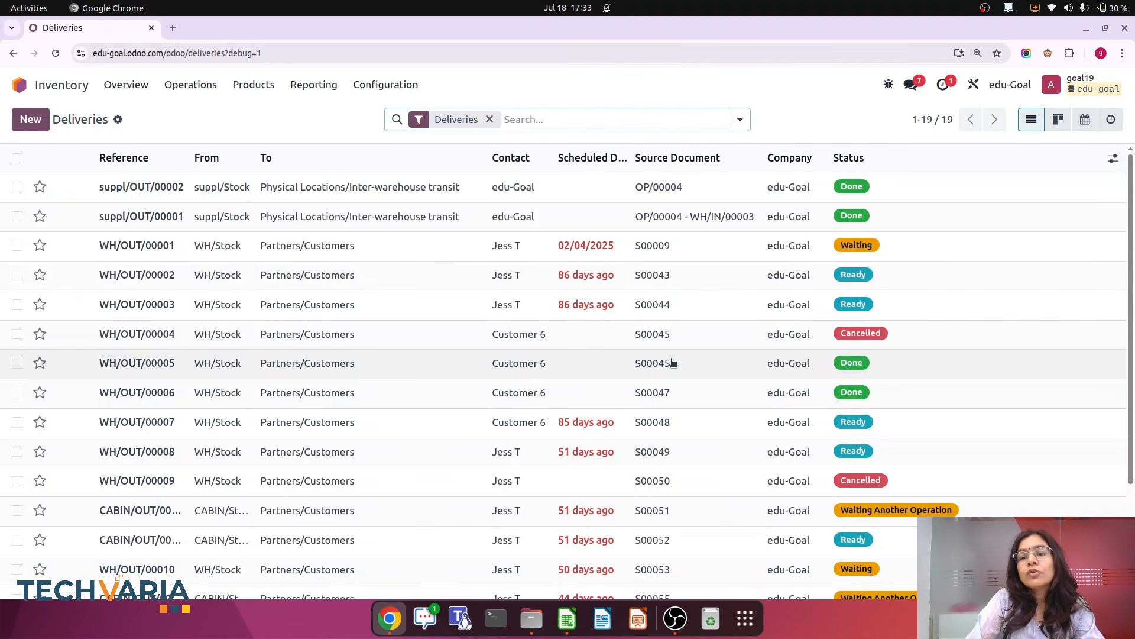
pyautogui.click(394, 247)
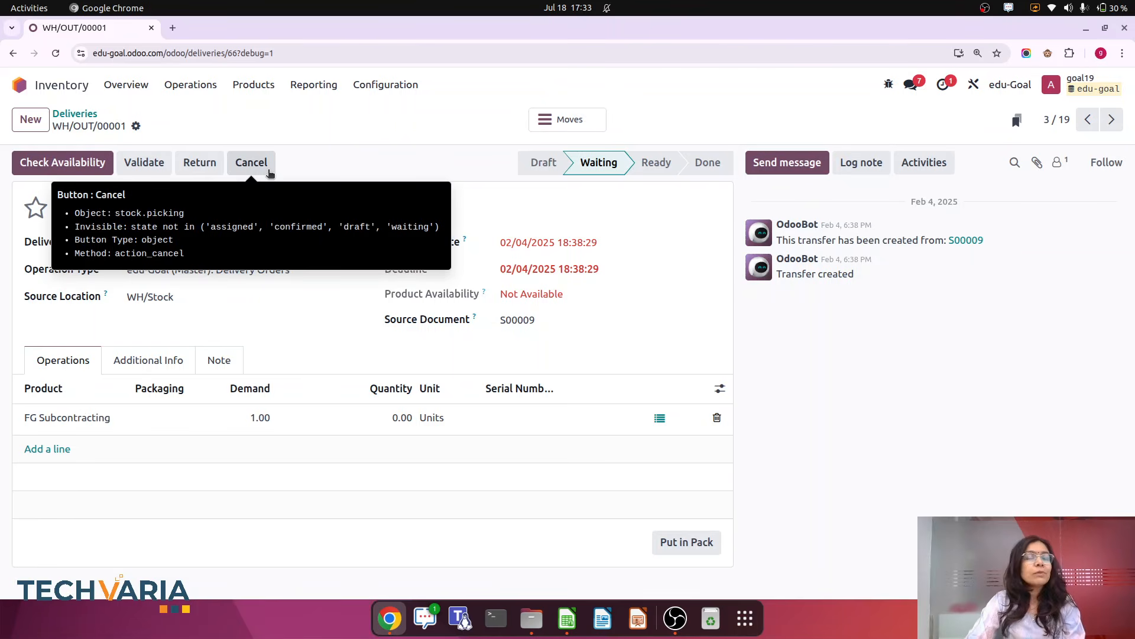
pyautogui.click(16, 85)
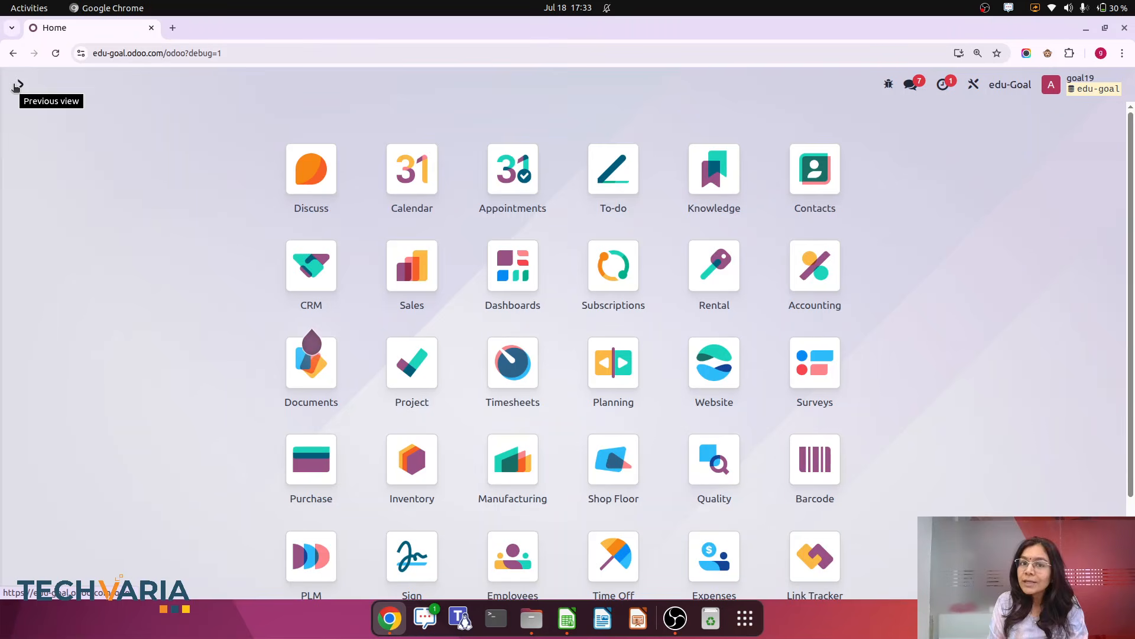
pyautogui.hotkey('ctrl', 'k')
pyautogui.write('/ ser')
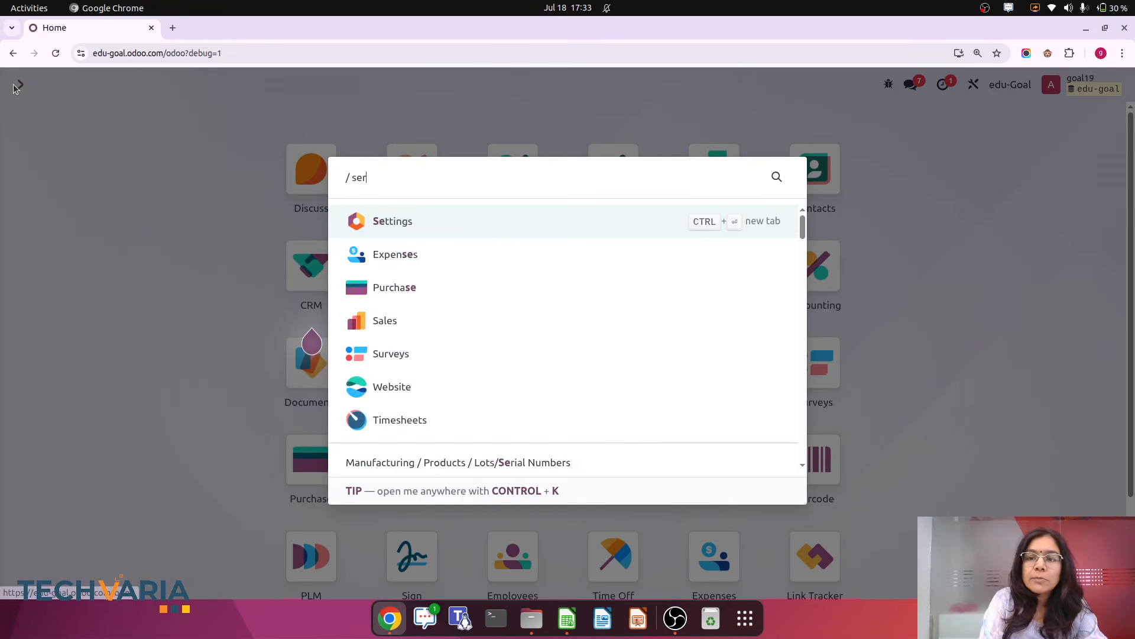
pyautogui.click(1067, 334)
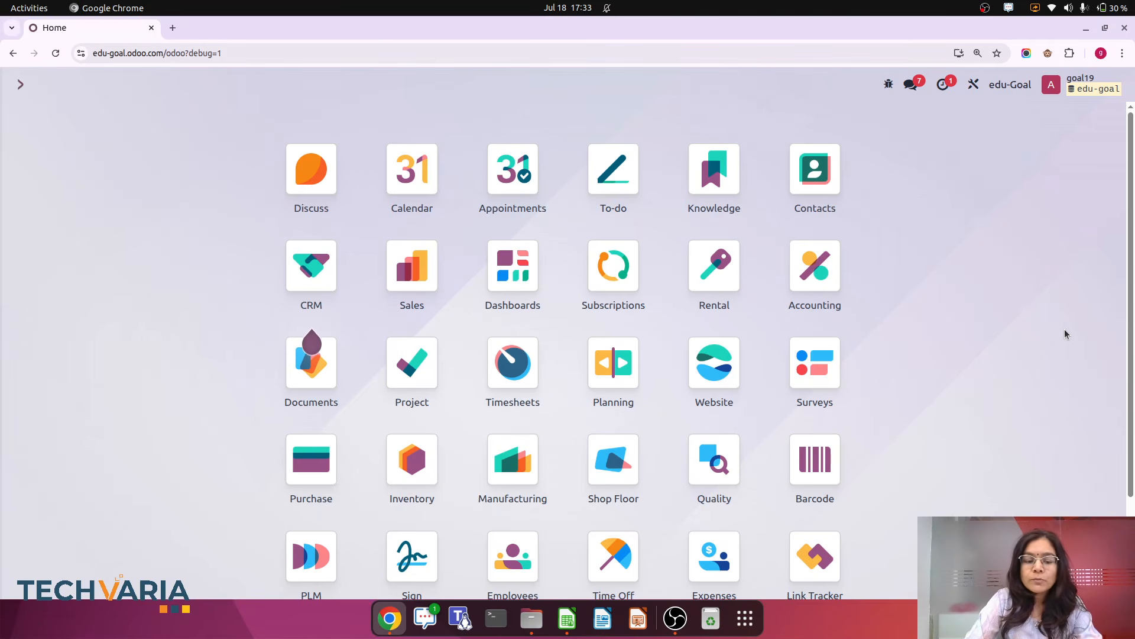
# Open Server Actions and create a new server action named Cancel trasfer
pyautogui.hotkey('ctrl', 'k')
pyautogui.write('/ server')
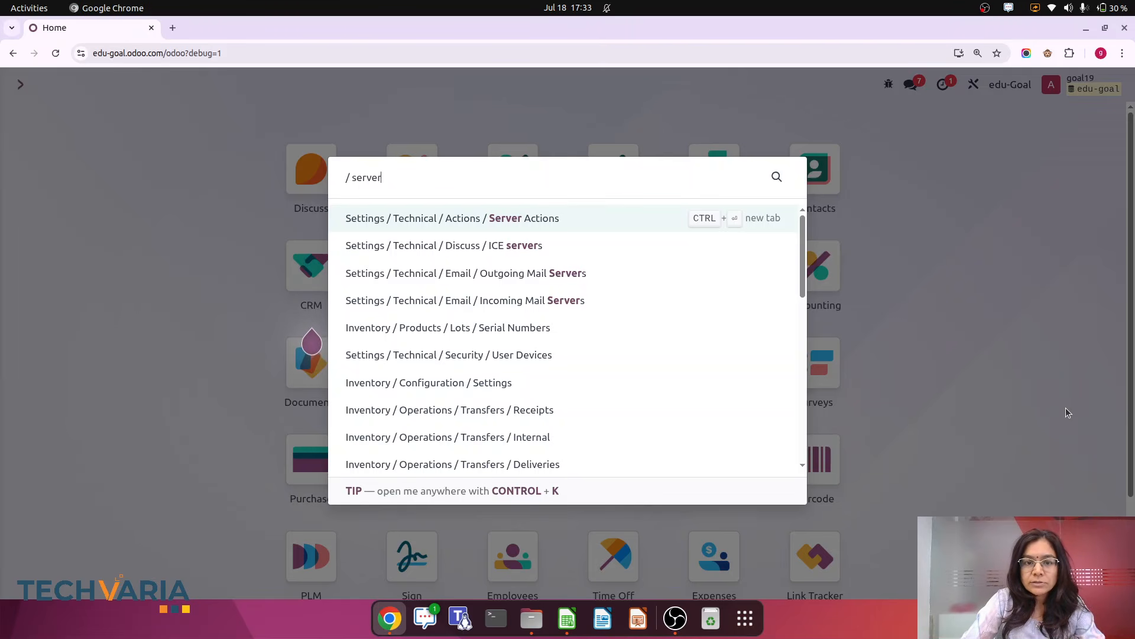
pyautogui.click(516, 218)
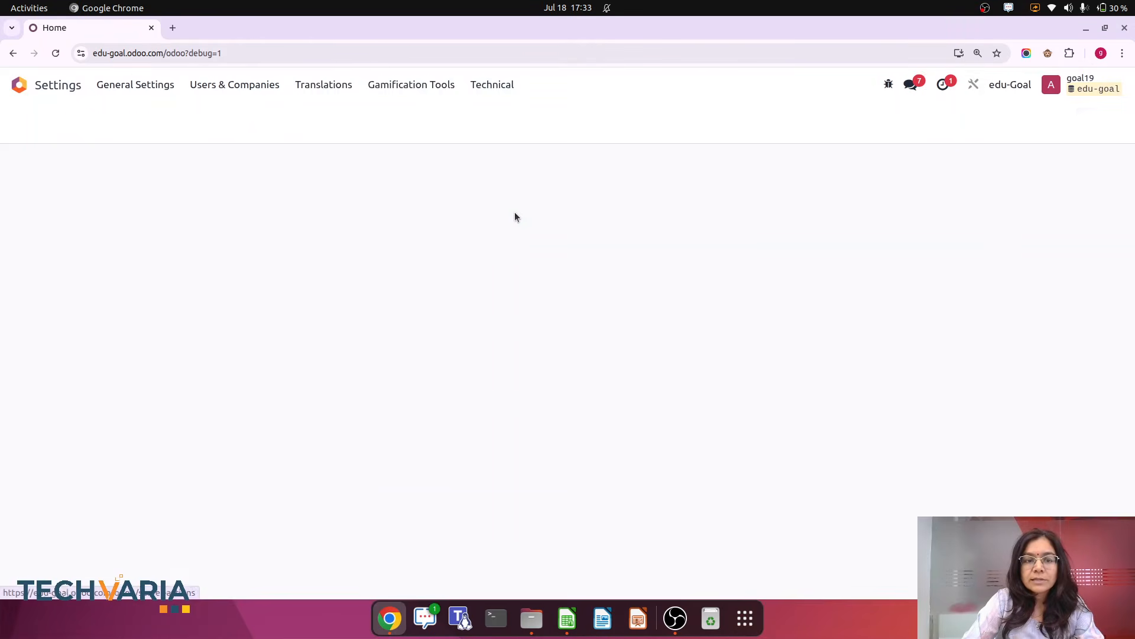
pyautogui.click(30, 120)
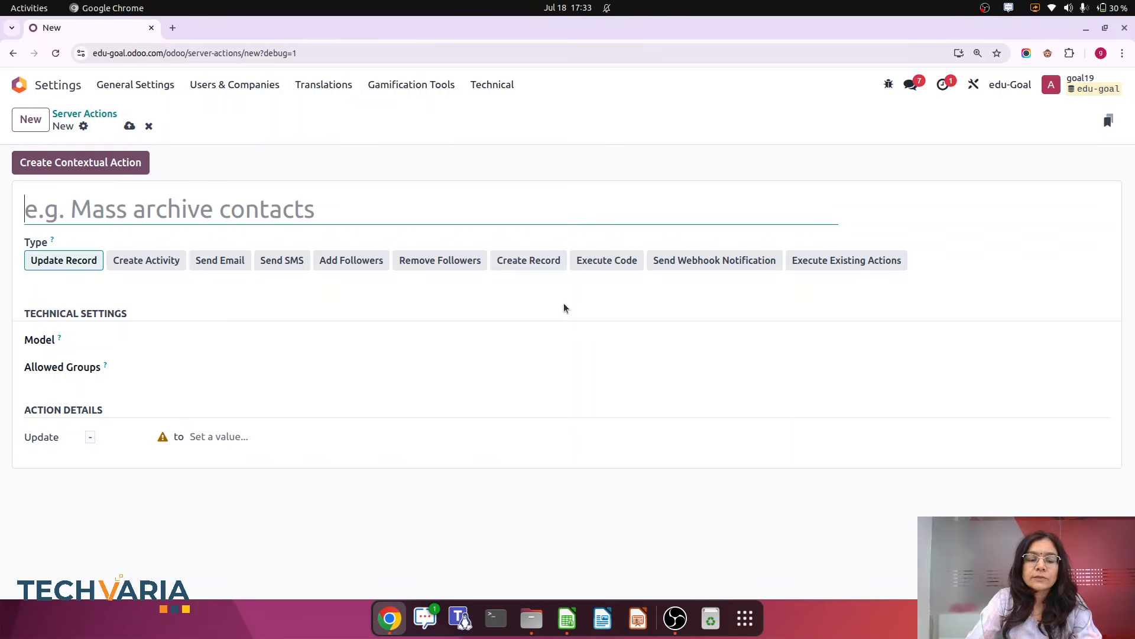
pyautogui.write('Cancel t')
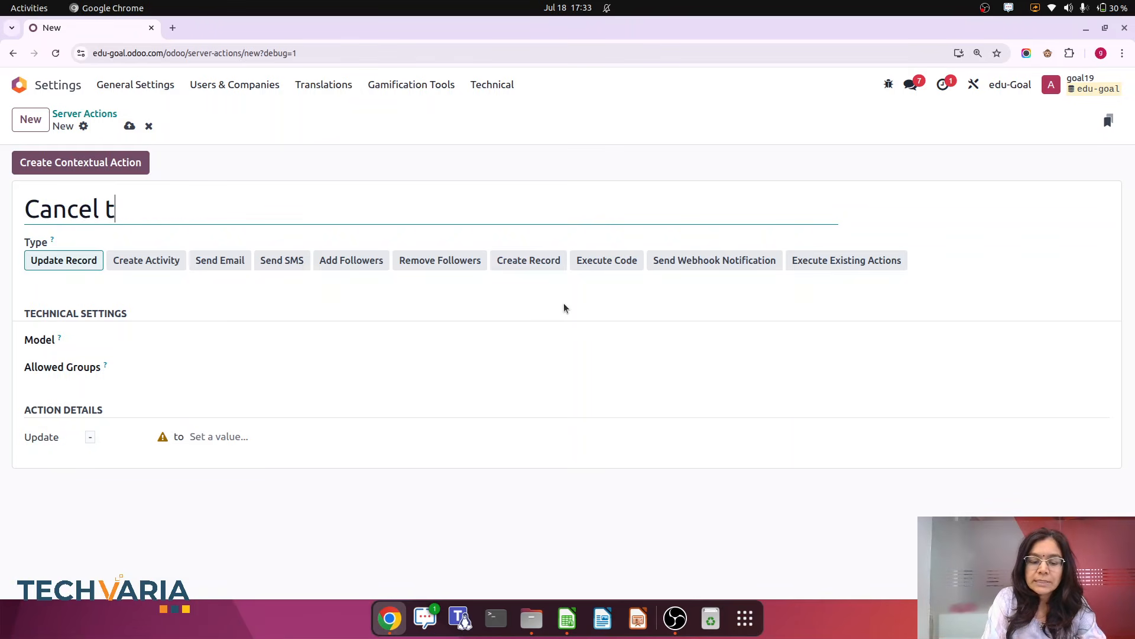
pyautogui.write('rasfer')
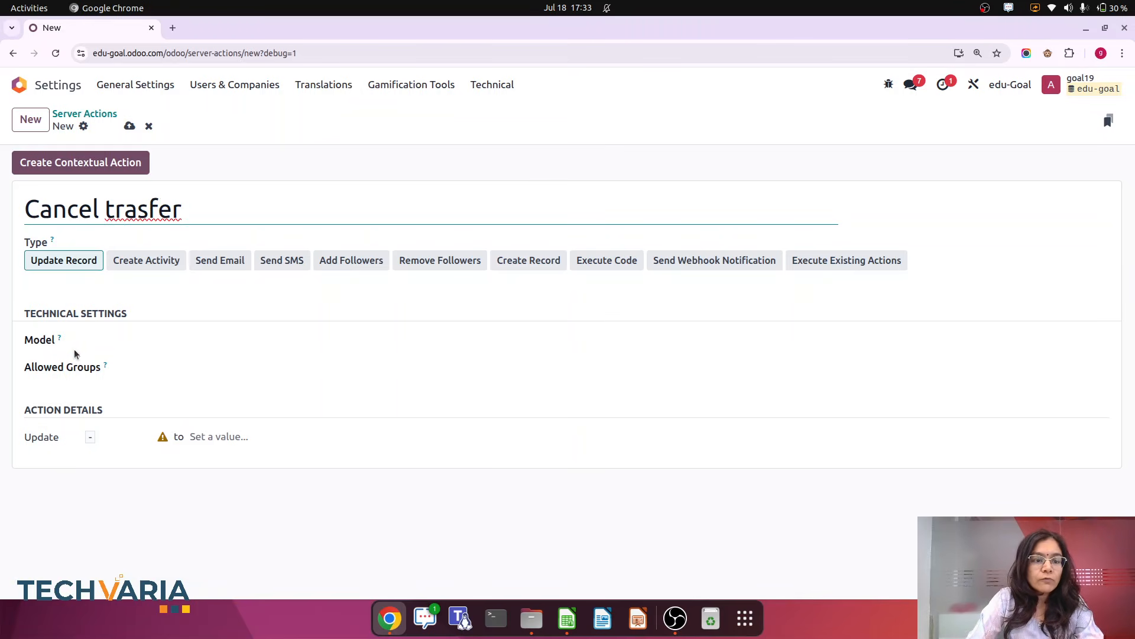
# Set the server action's model to Transfer
pyautogui.click(135, 342)
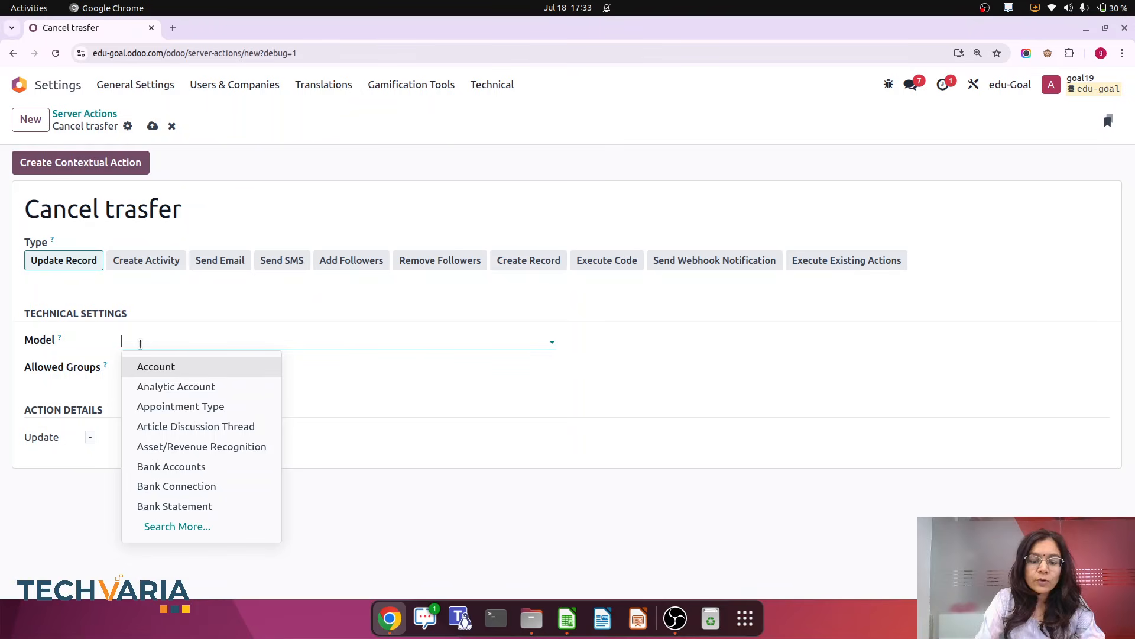
pyautogui.write('trs')
pyautogui.press('BackSpace')
pyautogui.press('BackSpace')
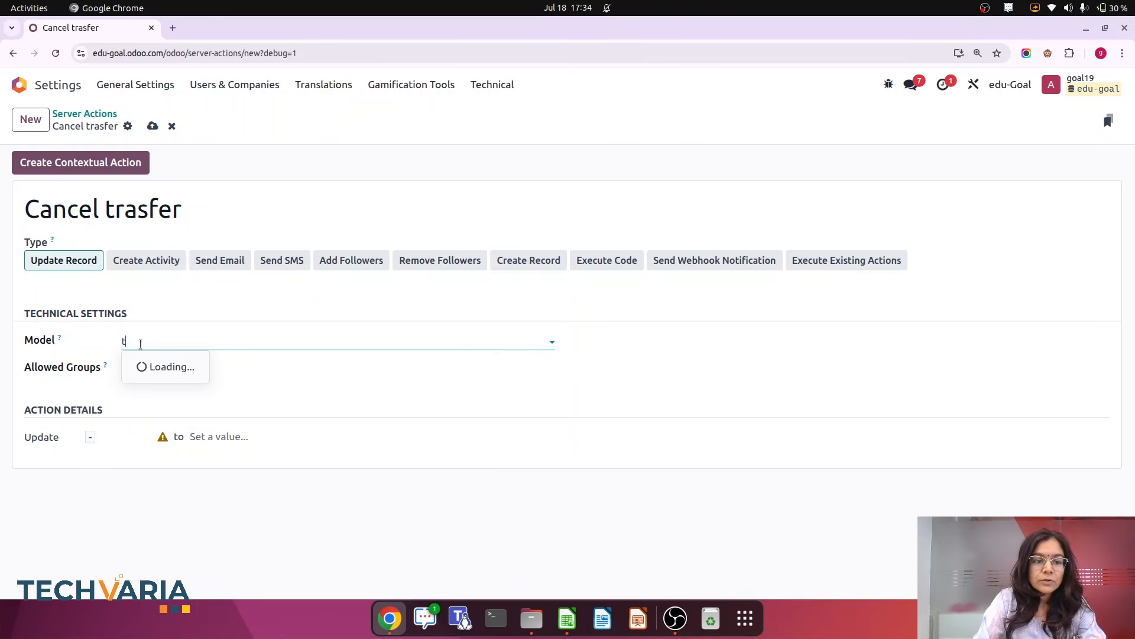
pyautogui.write('a')
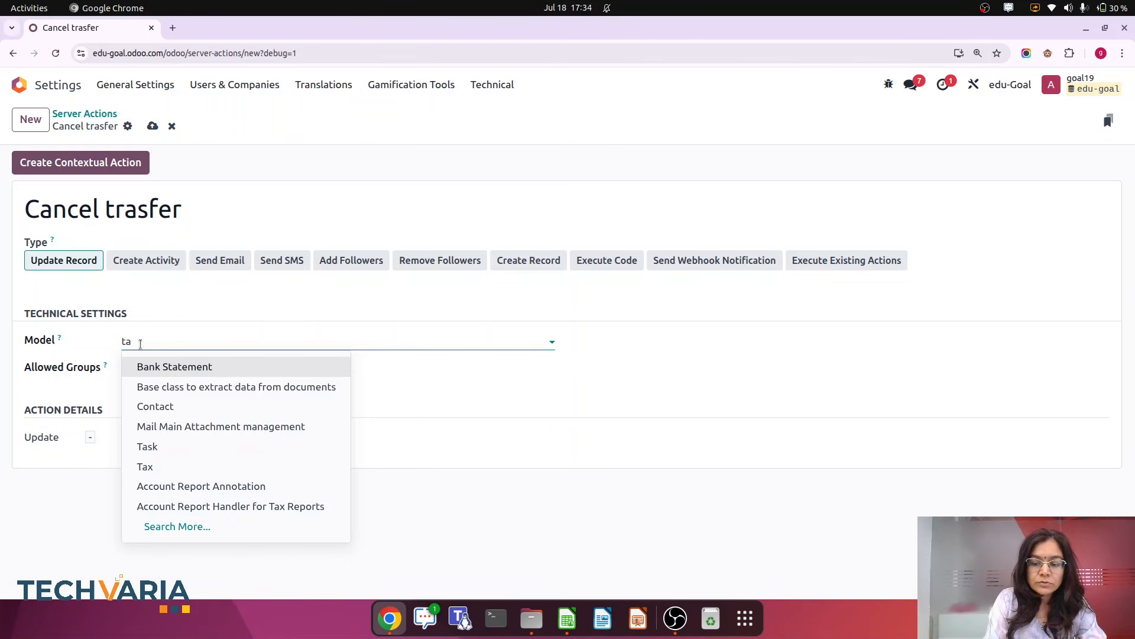
pyautogui.press('BackSpace')
pyautogui.write('r')
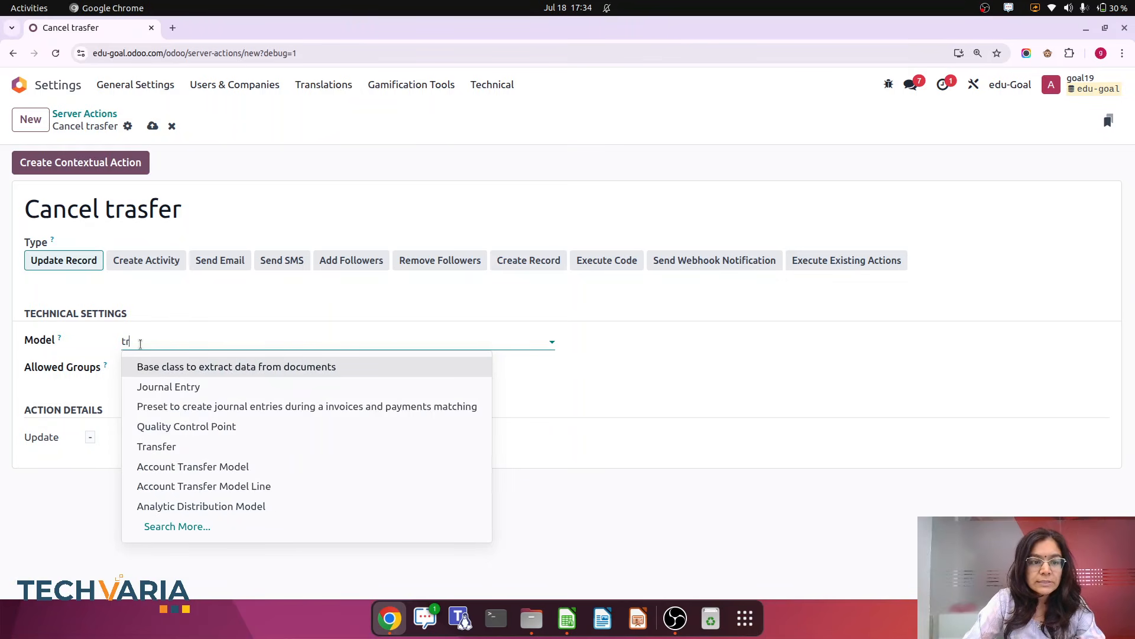
pyautogui.write('AS')
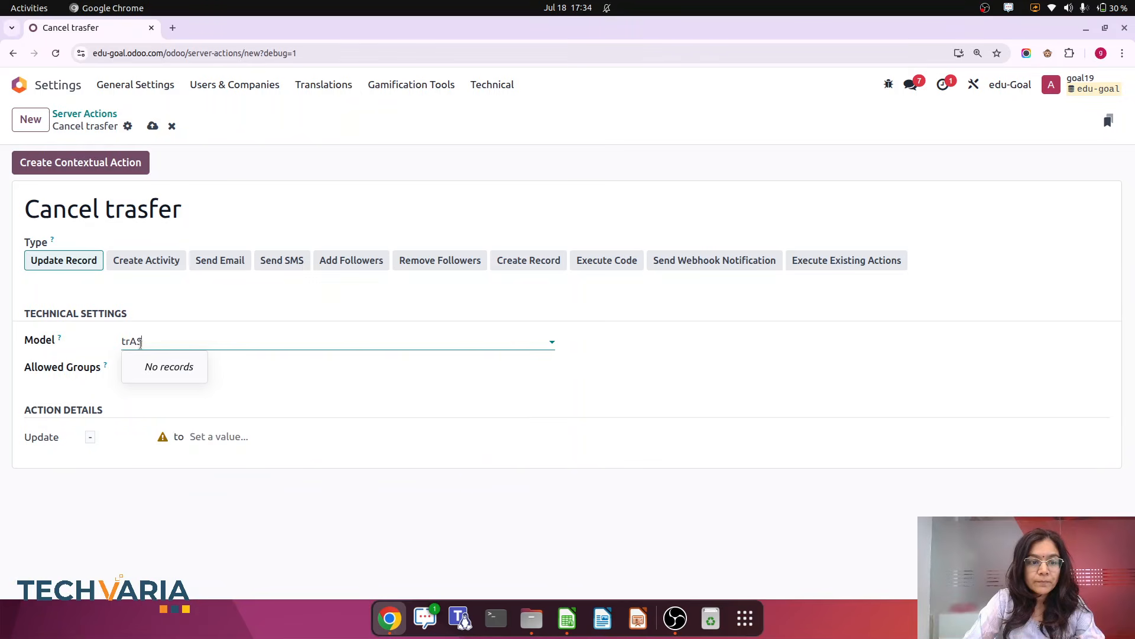
pyautogui.press('BackSpace')
pyautogui.press('BackSpace')
pyautogui.press('BackSpace')
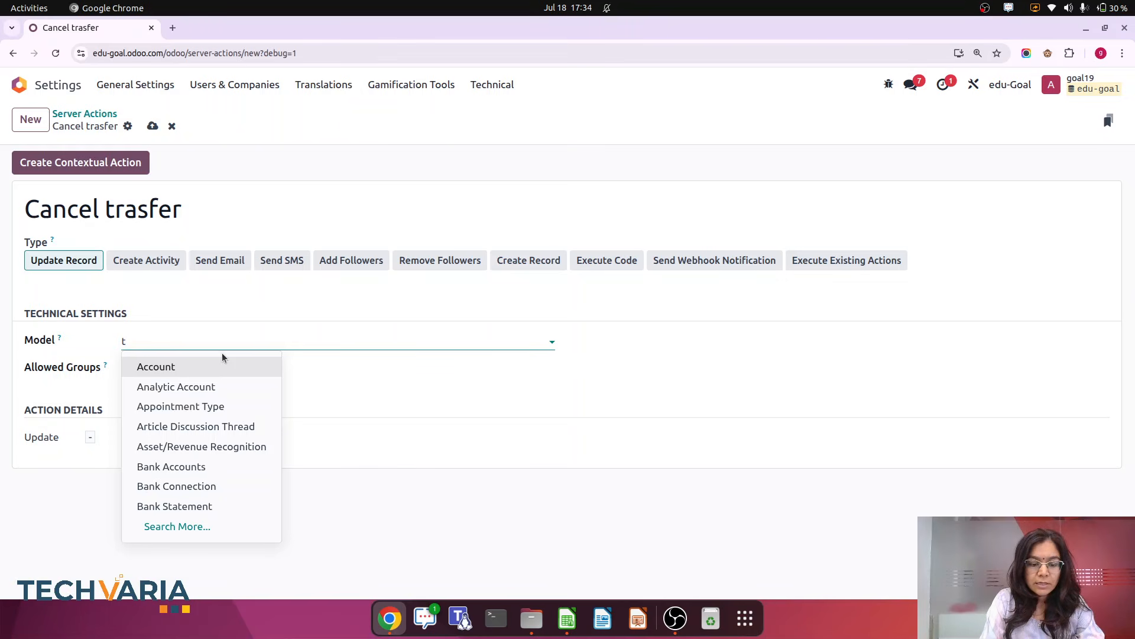
pyautogui.write('ras')
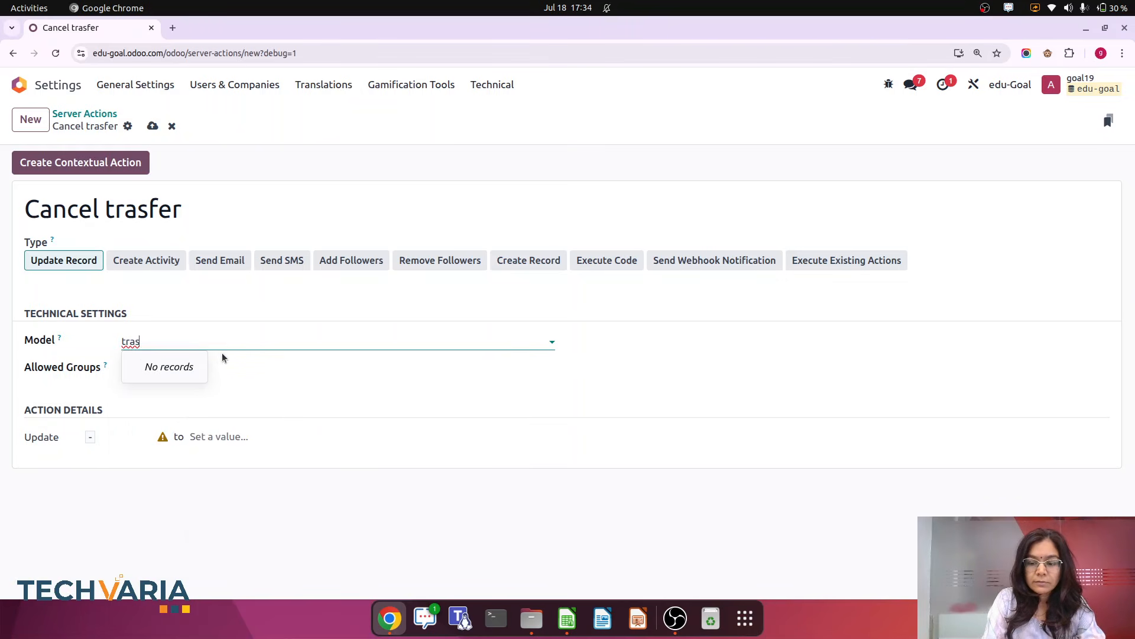
pyautogui.press('BackSpace')
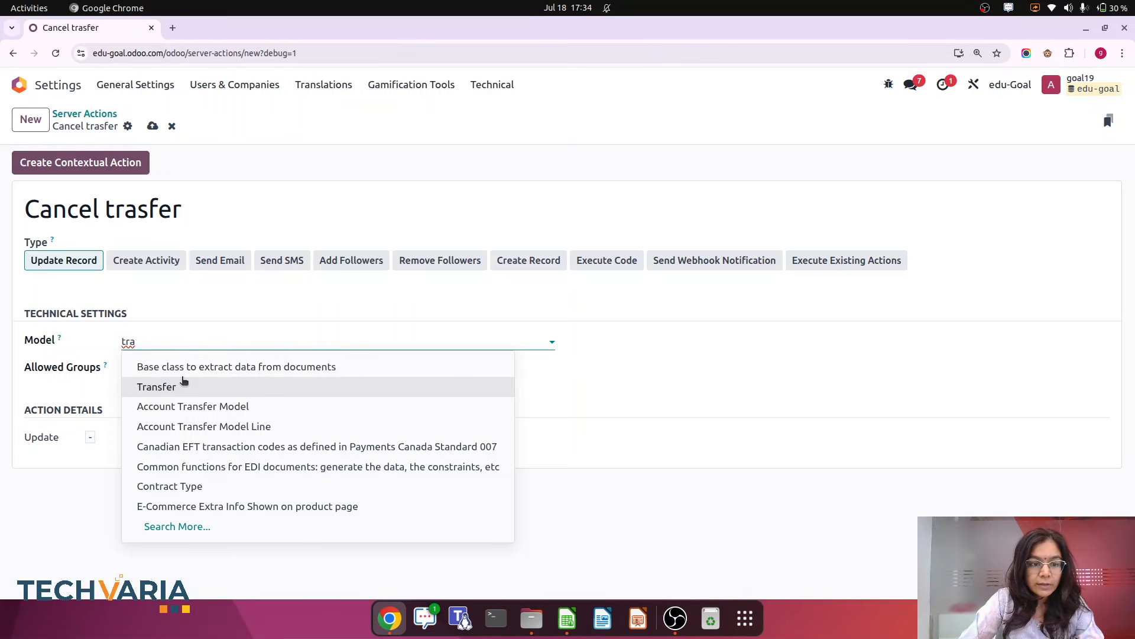
pyautogui.click(178, 385)
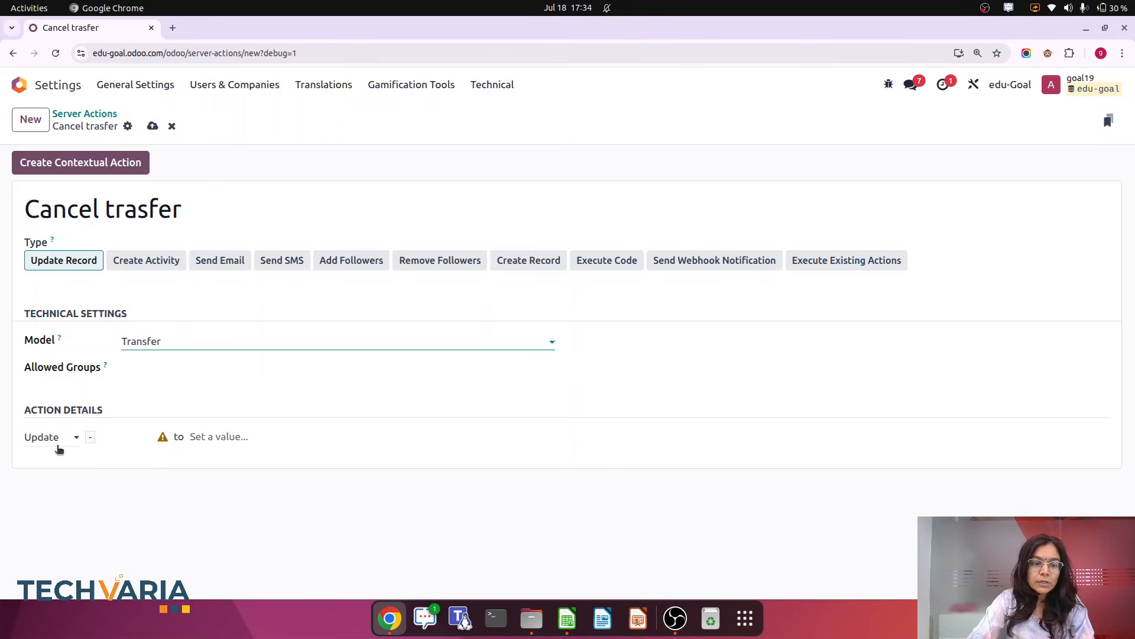
# Configure the action to update the Status field to Cancelled
pyautogui.click(221, 439)
pyautogui.click(70, 439)
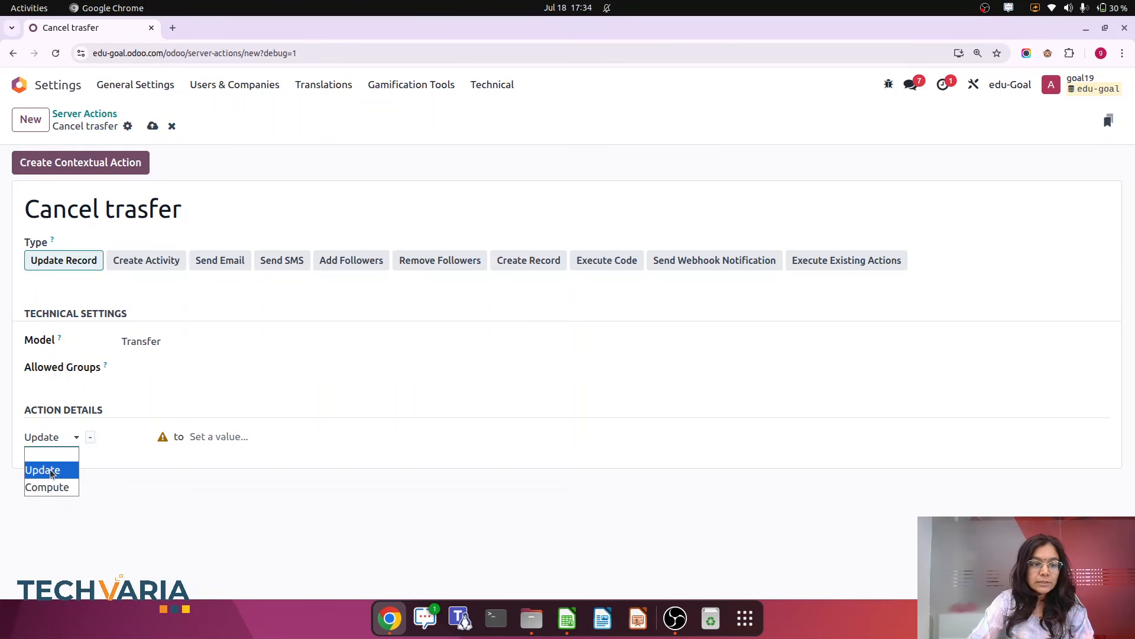
pyautogui.click(167, 506)
pyautogui.click(115, 438)
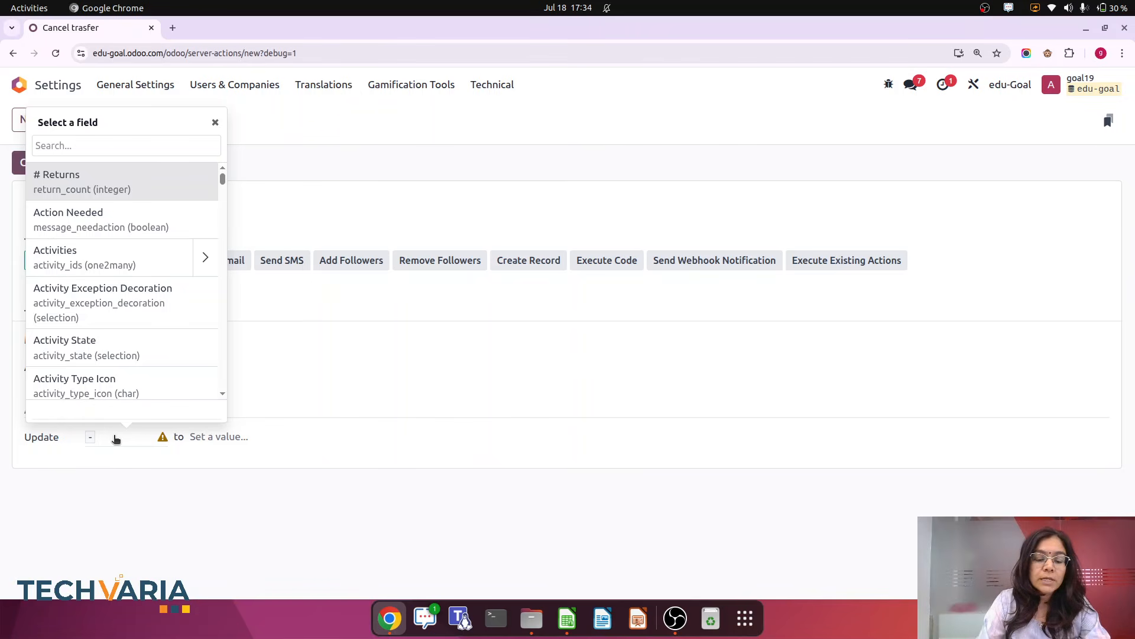
pyautogui.write('st')
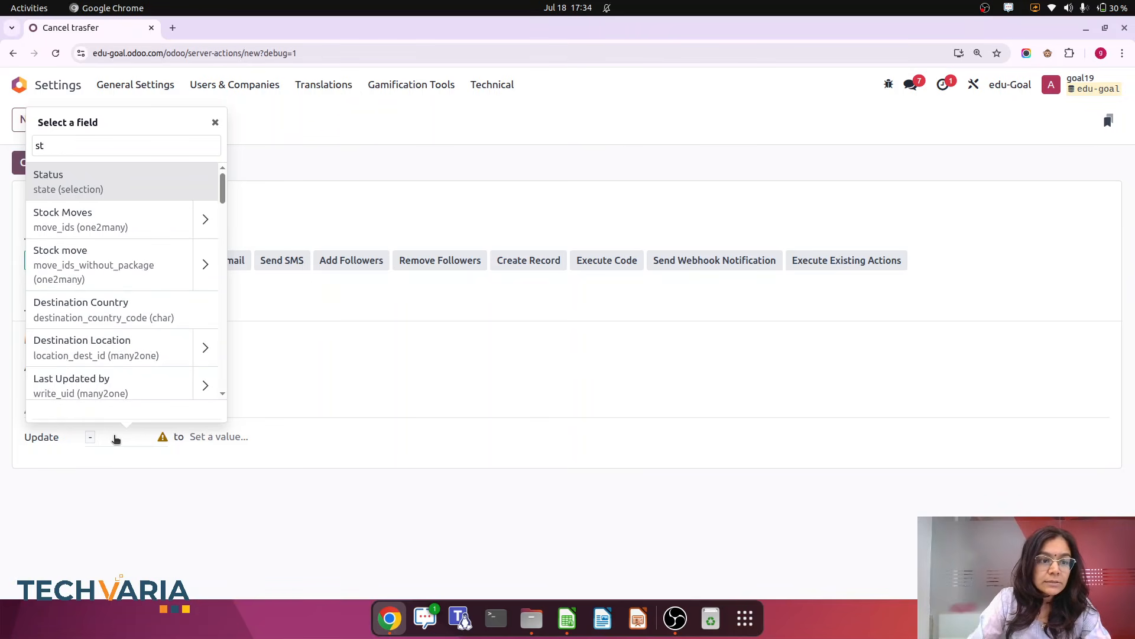
pyautogui.click(64, 180)
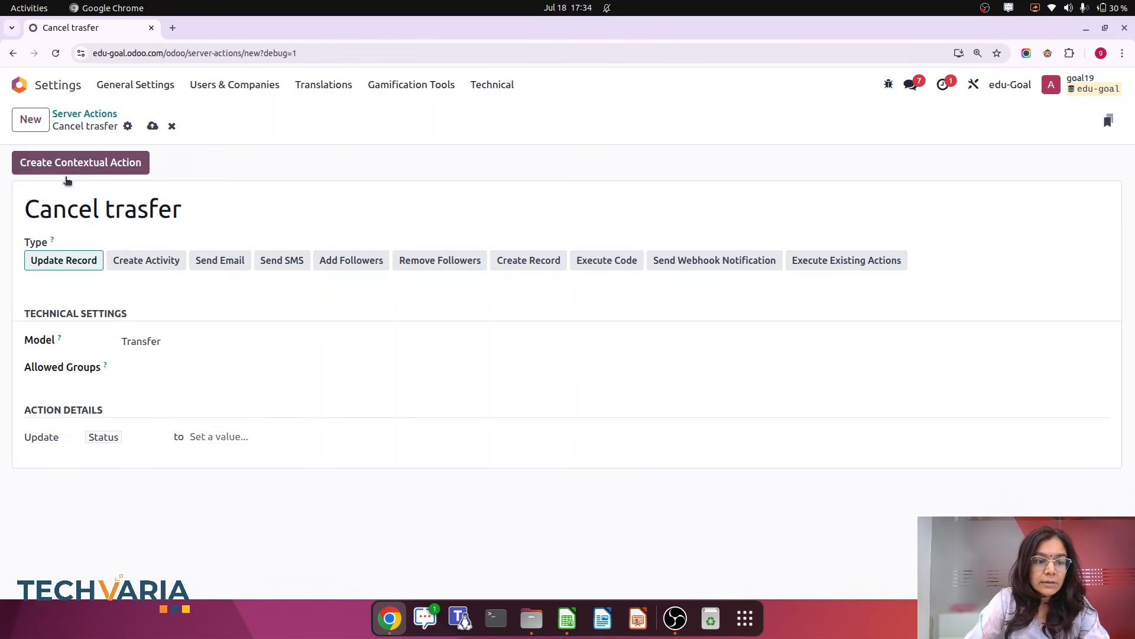
pyautogui.click(267, 437)
pyautogui.click(249, 561)
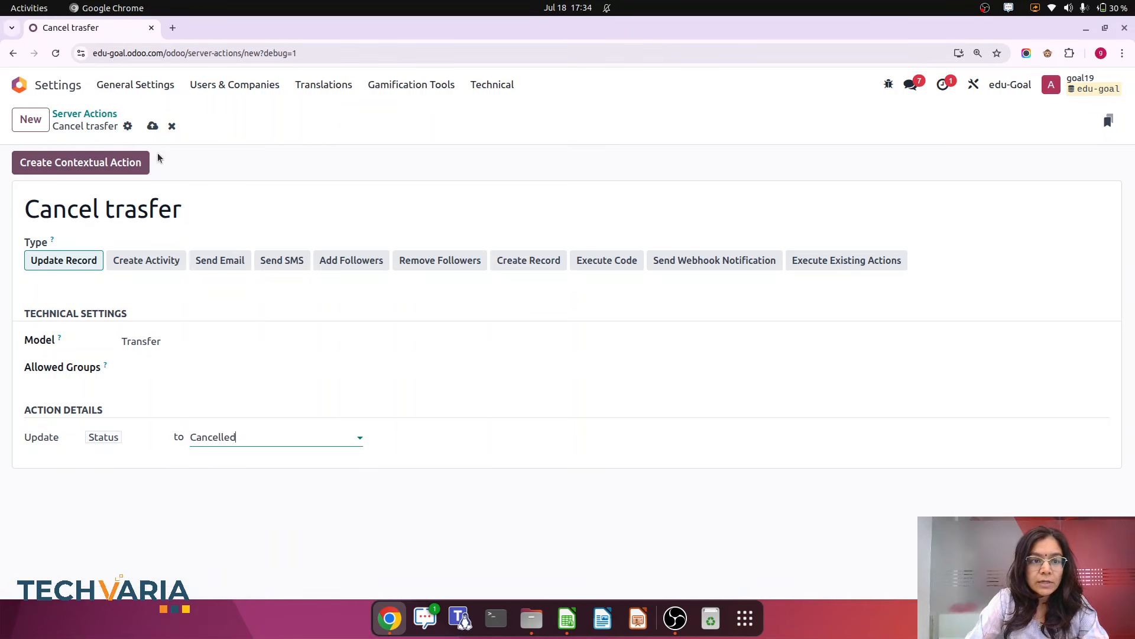
# Save the server action and create its contextual action
pyautogui.click(152, 126)
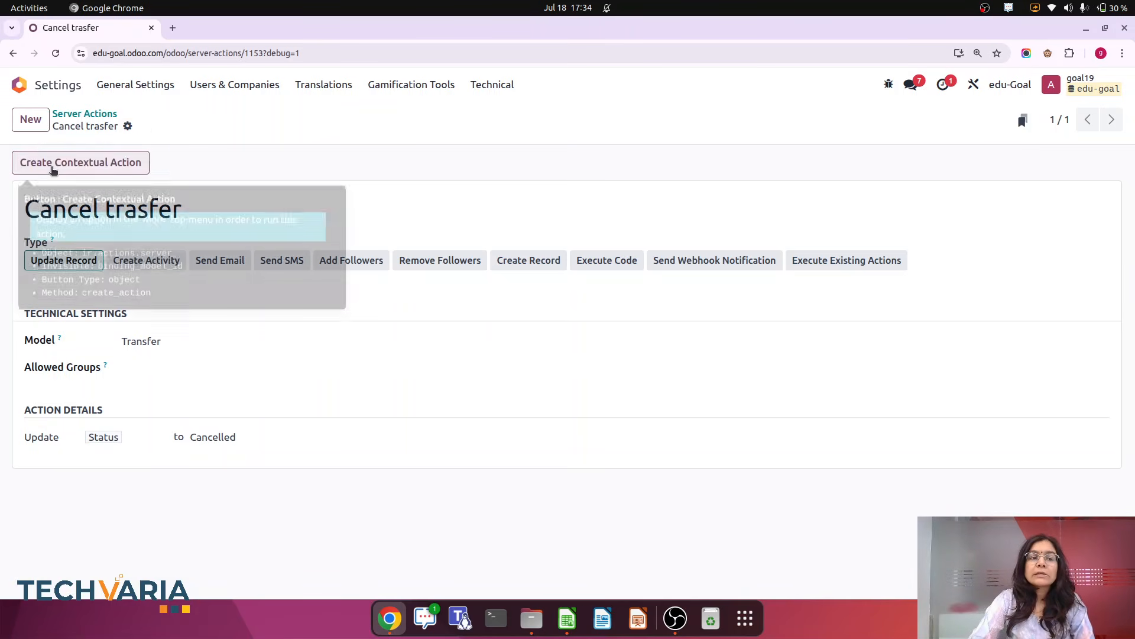
pyautogui.click(52, 163)
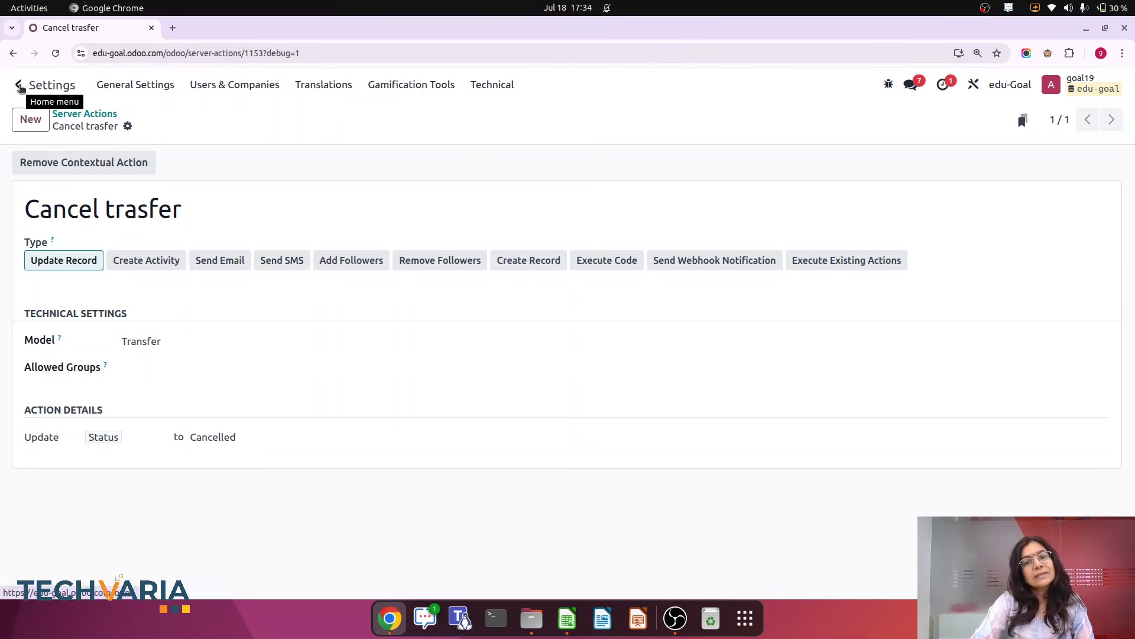
pyautogui.click(19, 87)
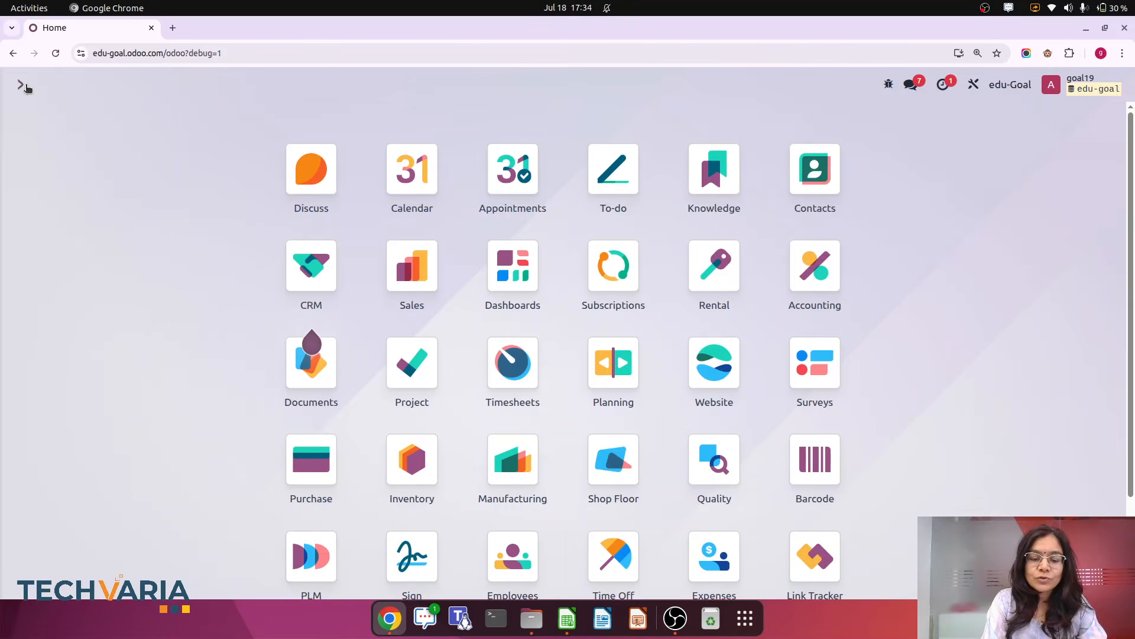
pyautogui.write('tras')
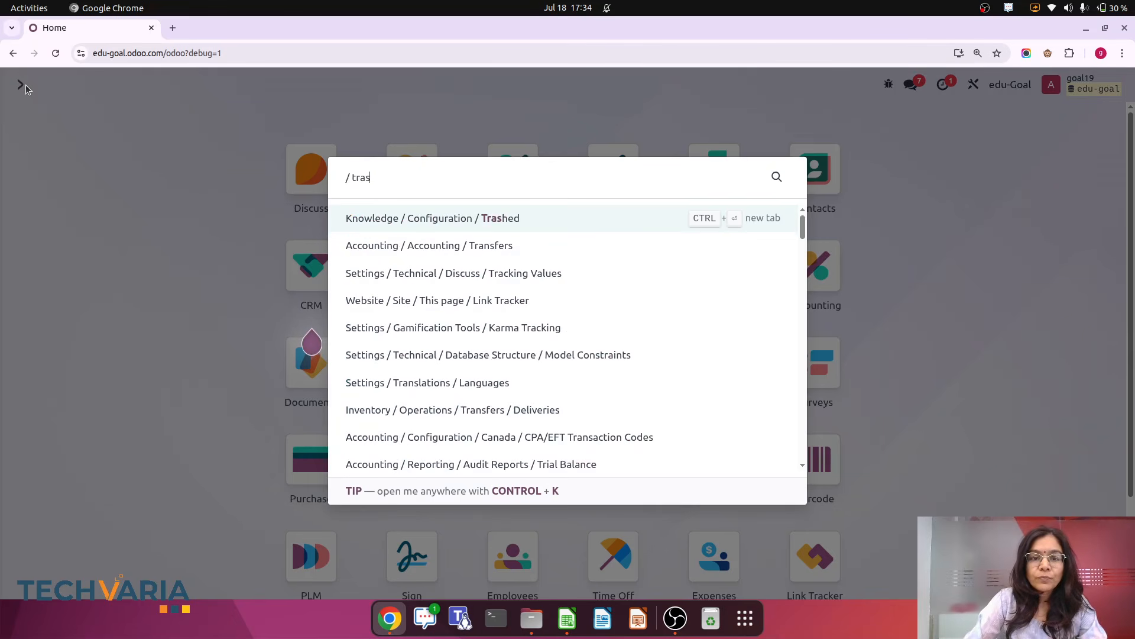
pyautogui.click(479, 246)
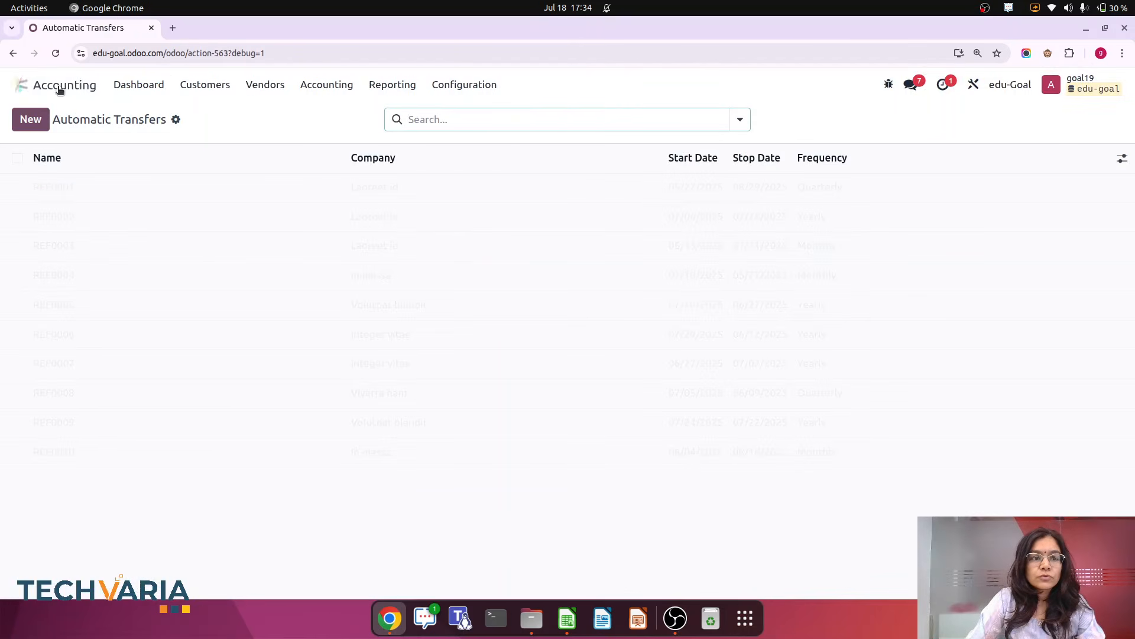
# Open the delivery WH/OUT/00001 from Inventory's Deliveries list
pyautogui.click(27, 86)
pyautogui.write('inve')
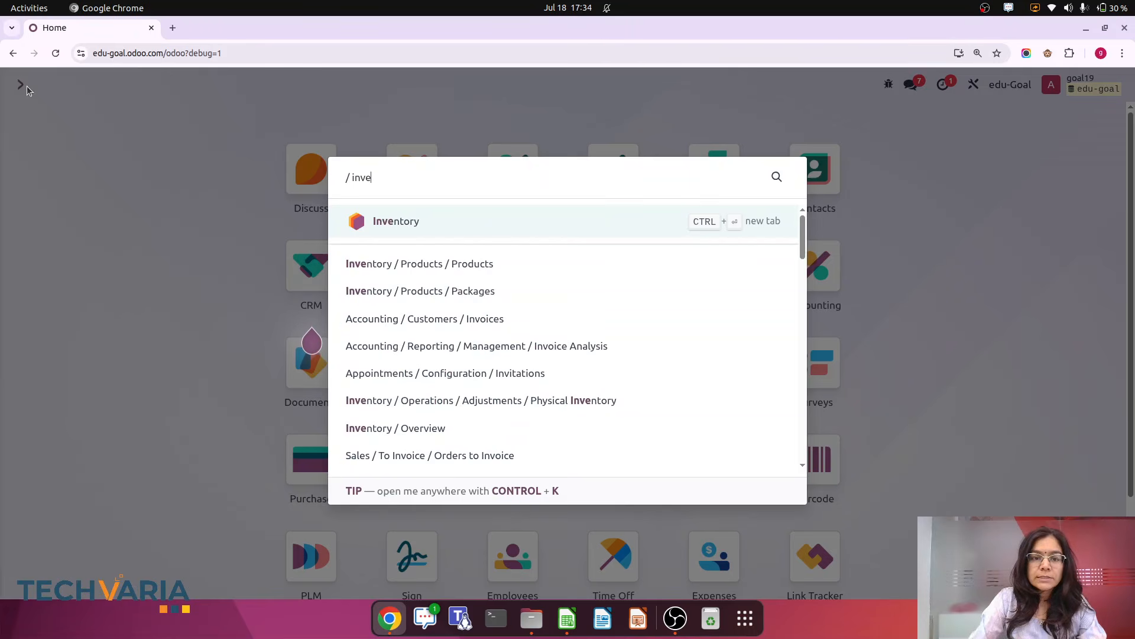
pyautogui.click(399, 222)
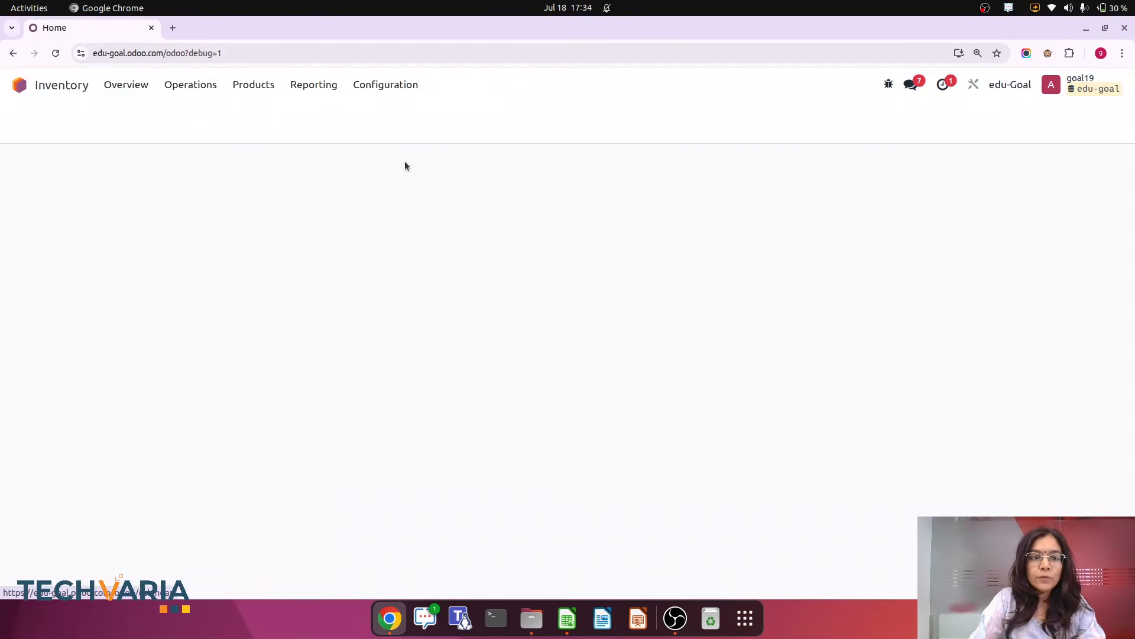
pyautogui.click(191, 85)
pyautogui.click(207, 154)
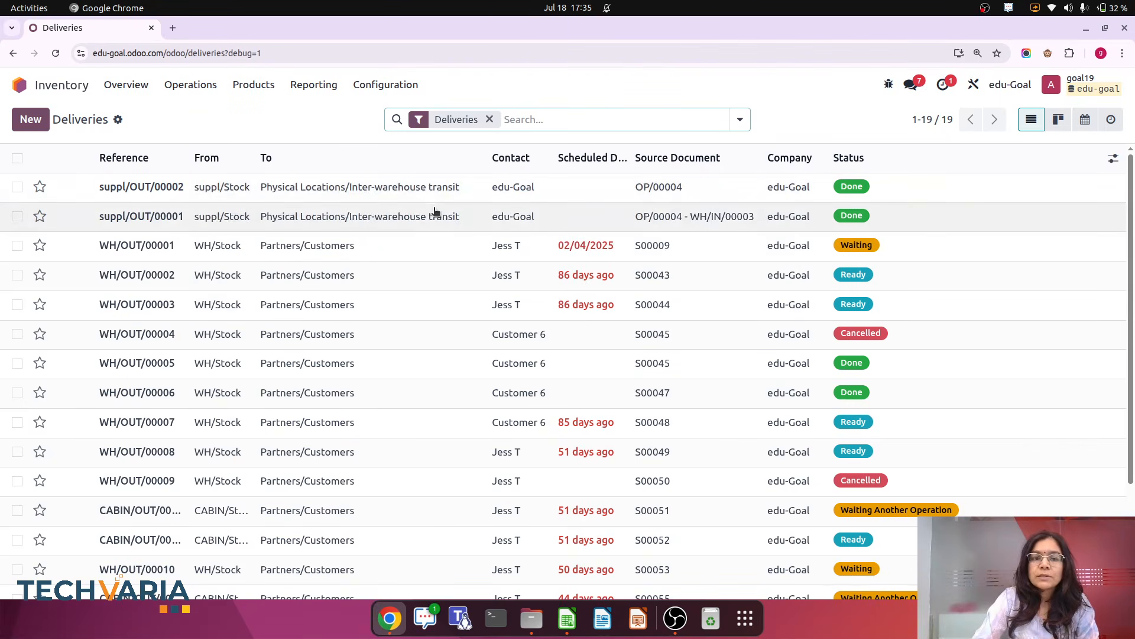
pyautogui.click(402, 250)
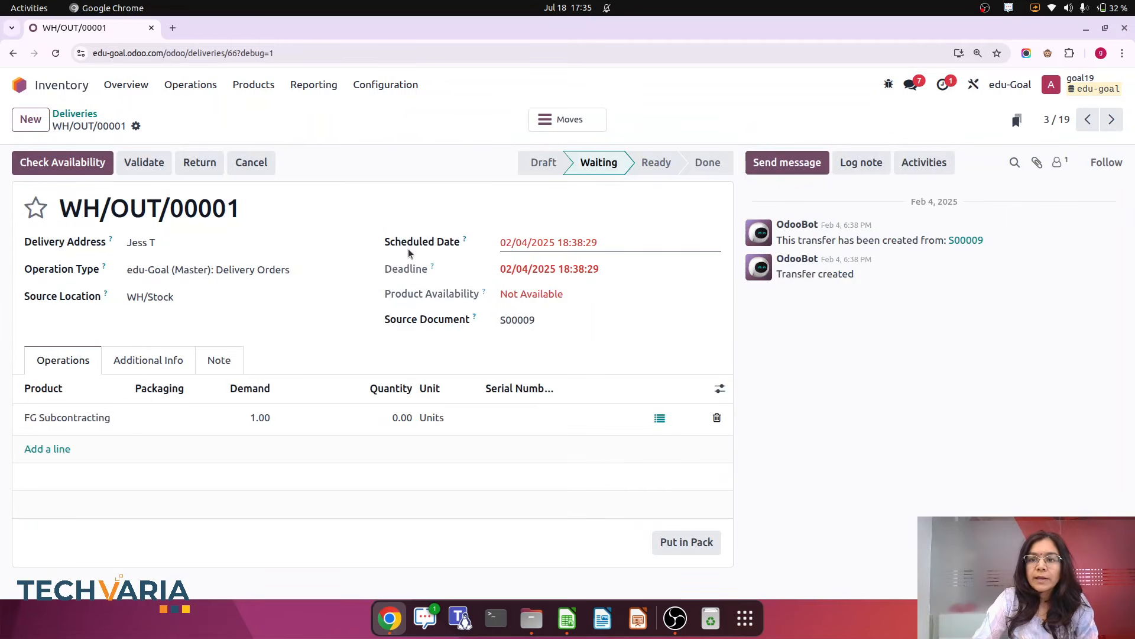
# In Studio, add a form button labelled Cancel trasfer that runs the Cancel trasfer server action, then close Studio
pyautogui.click(974, 86)
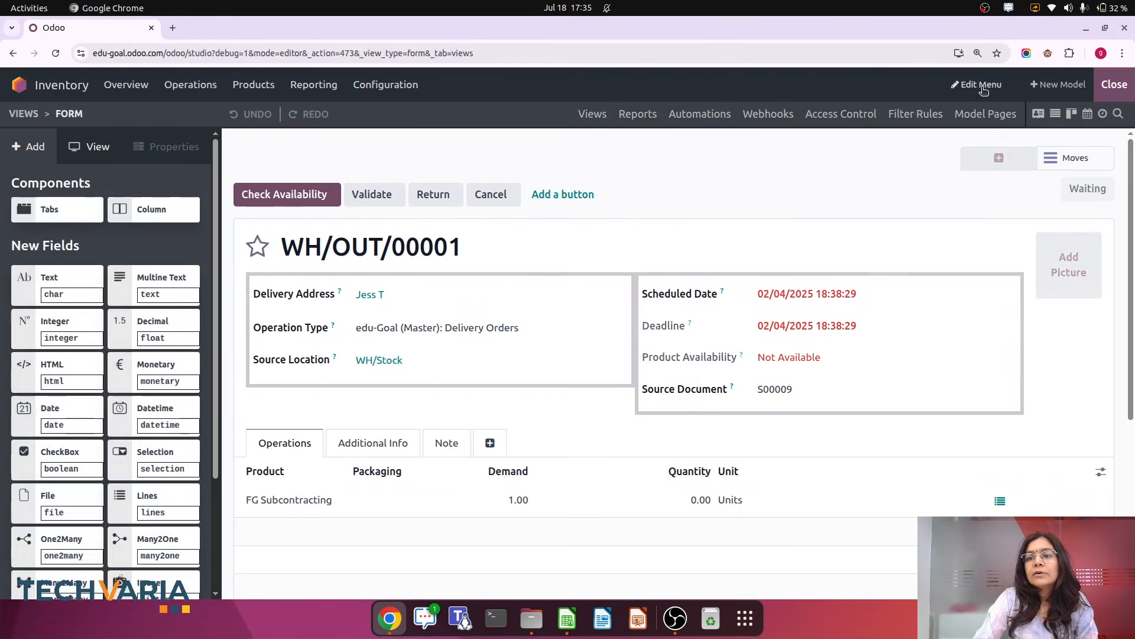
pyautogui.click(574, 201)
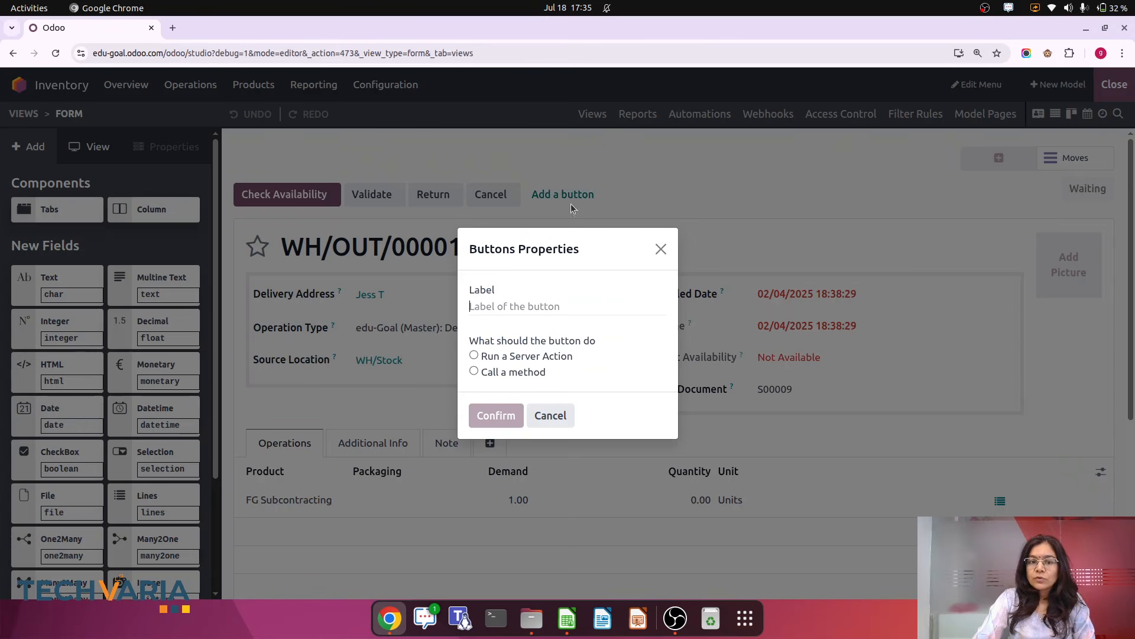
pyautogui.write('Cance')
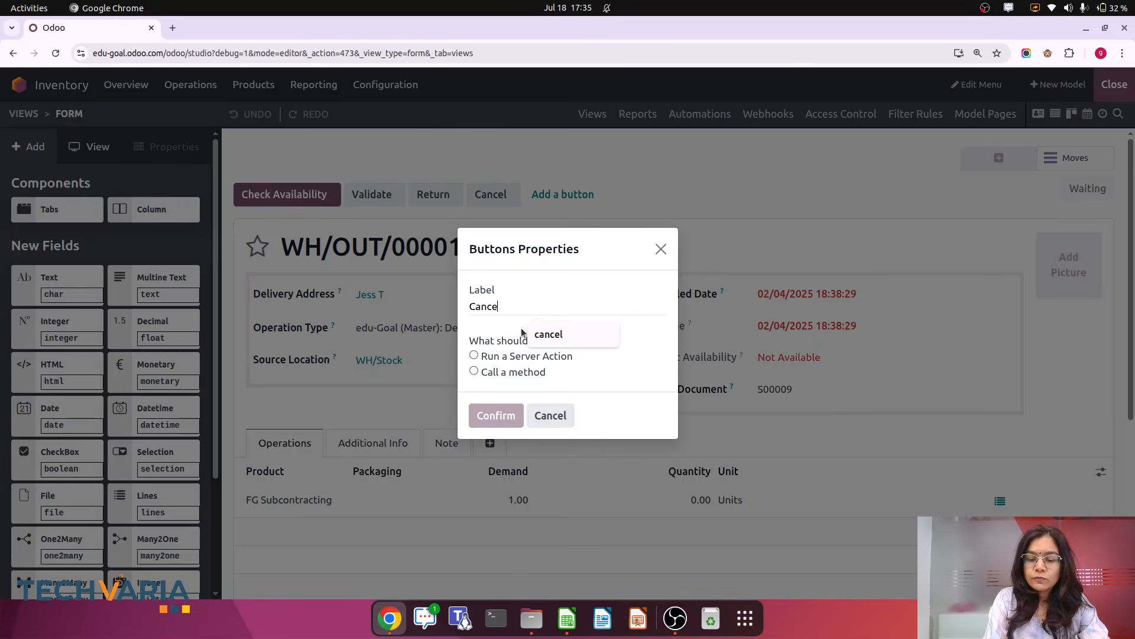
pyautogui.write('l trasfer')
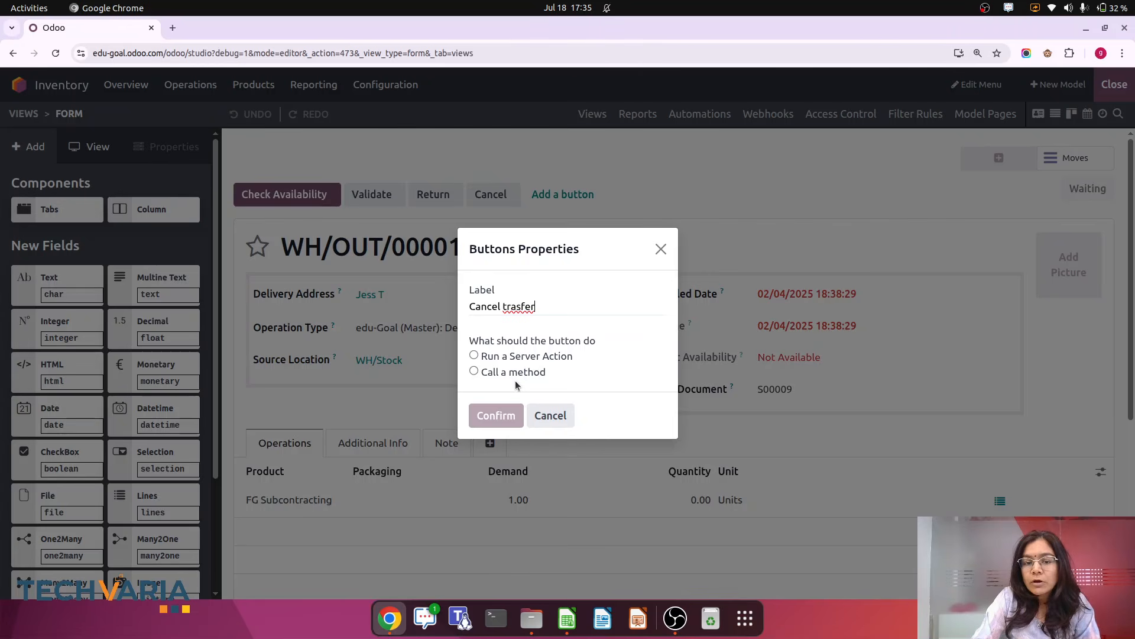
pyautogui.click(473, 355)
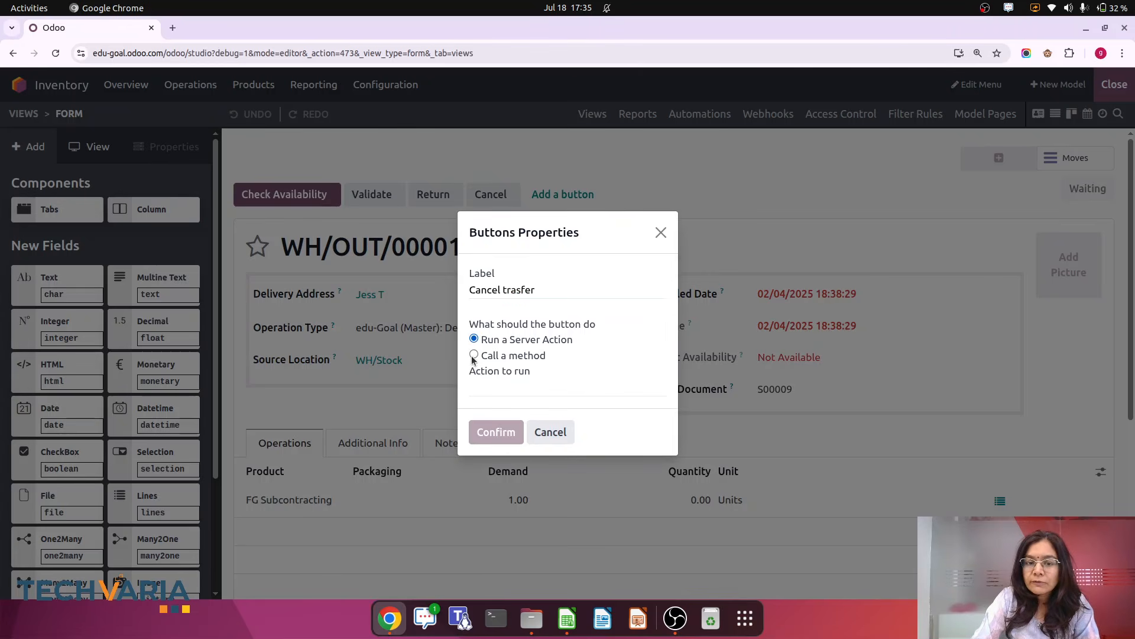
pyautogui.click(495, 385)
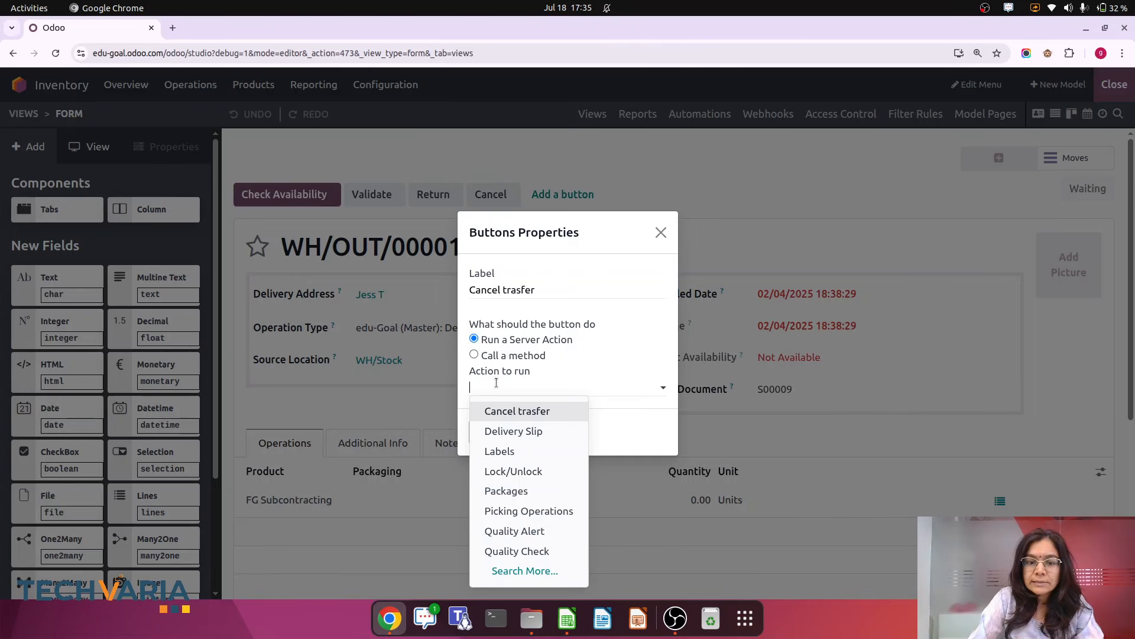
pyautogui.click(491, 413)
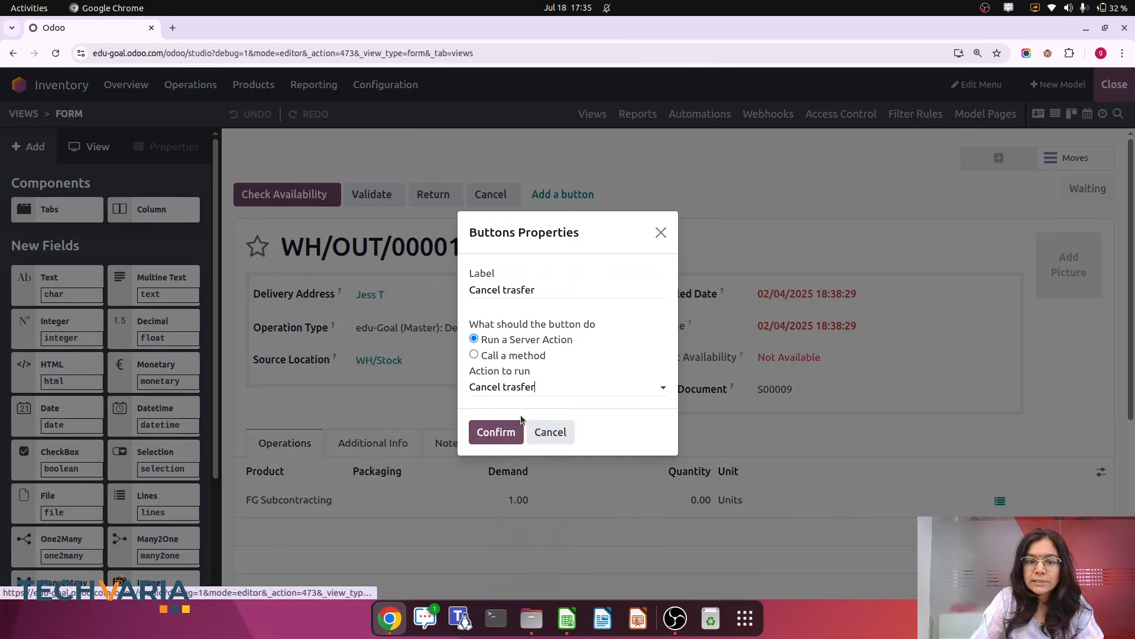
pyautogui.click(494, 434)
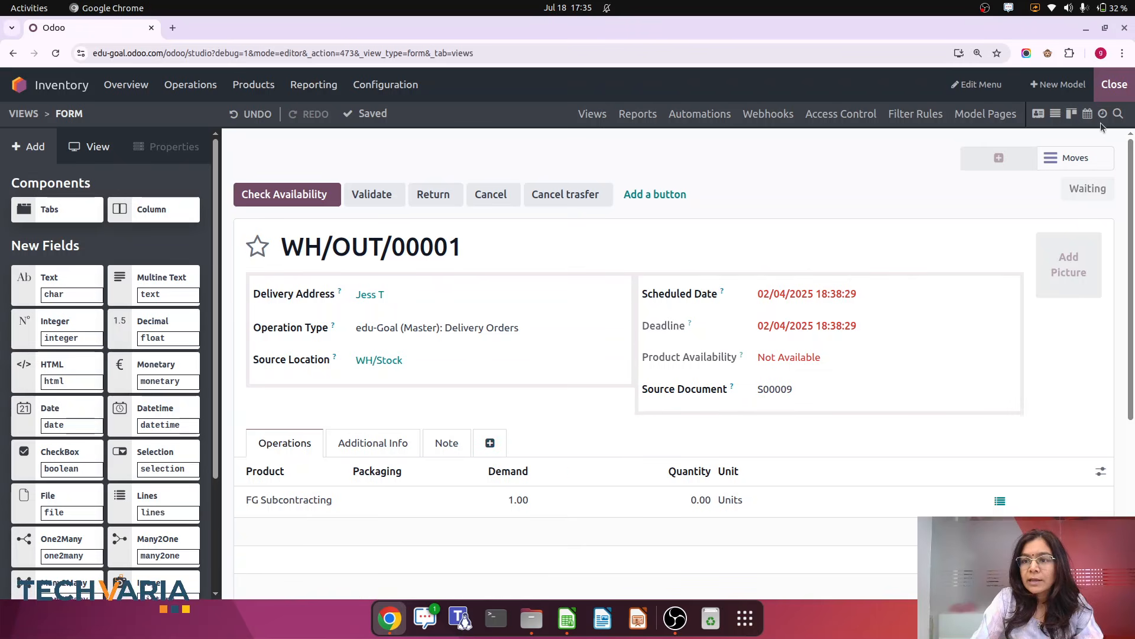
pyautogui.click(1114, 84)
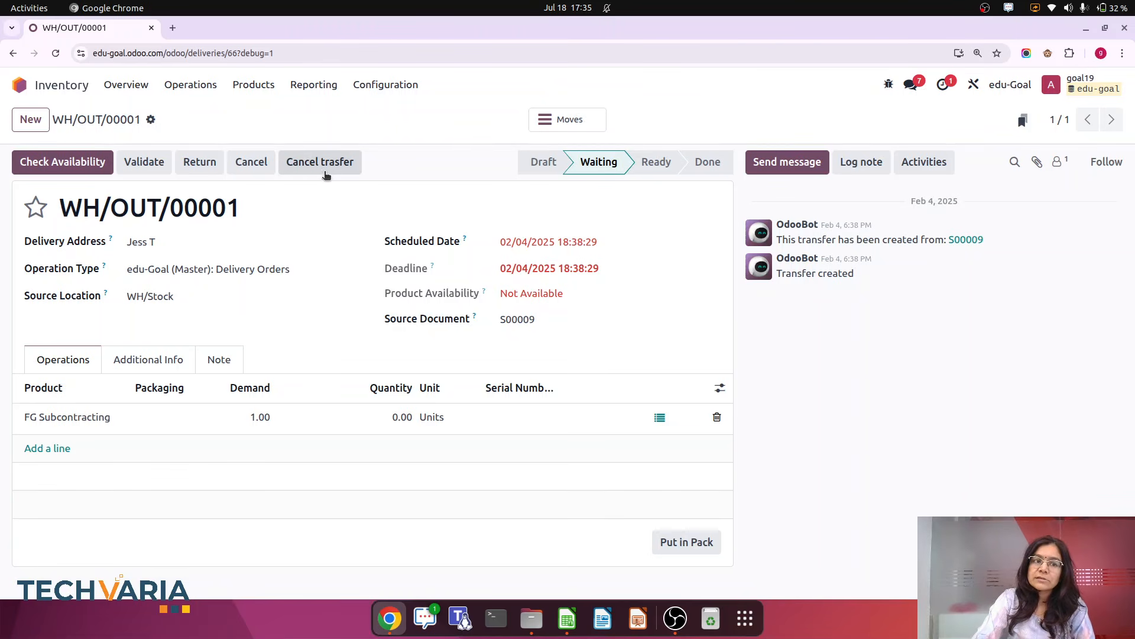
# In the Deliveries list, select WH/OUT/00001, WH/OUT/00002 and WH/OUT/00003 and run the Cancel trasfer action on them
pyautogui.click(192, 88)
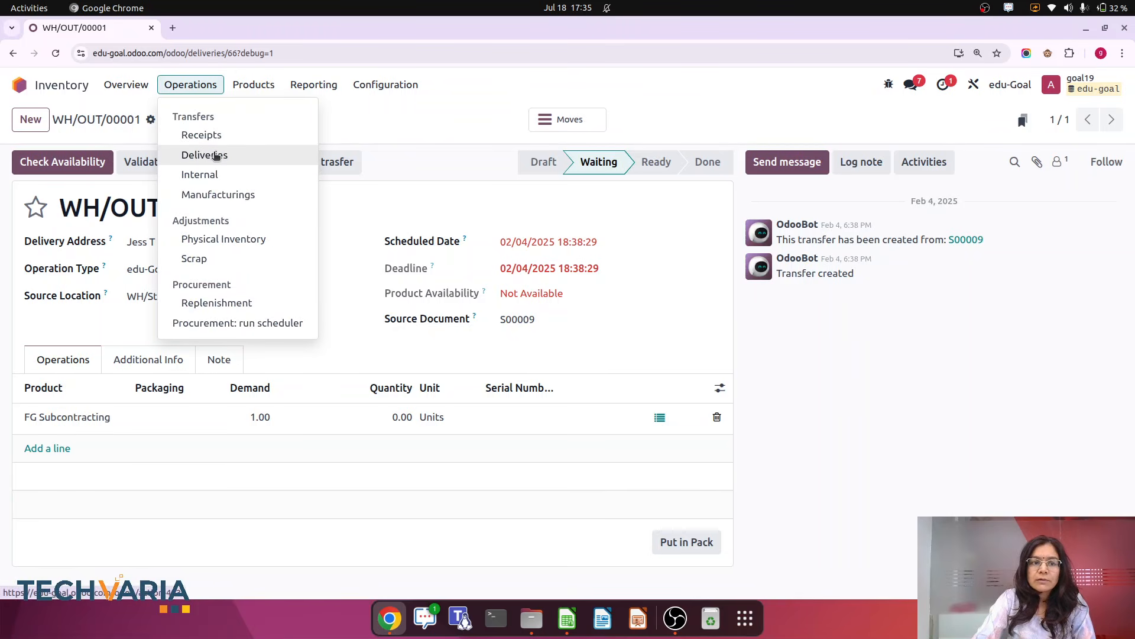
pyautogui.click(215, 156)
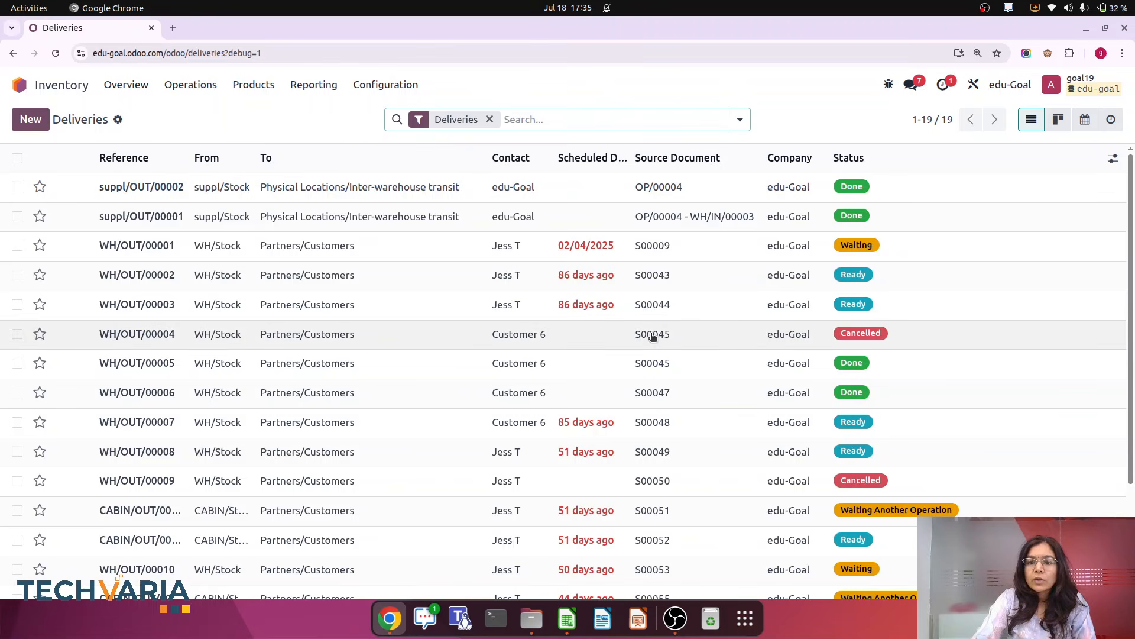
pyautogui.click(17, 246)
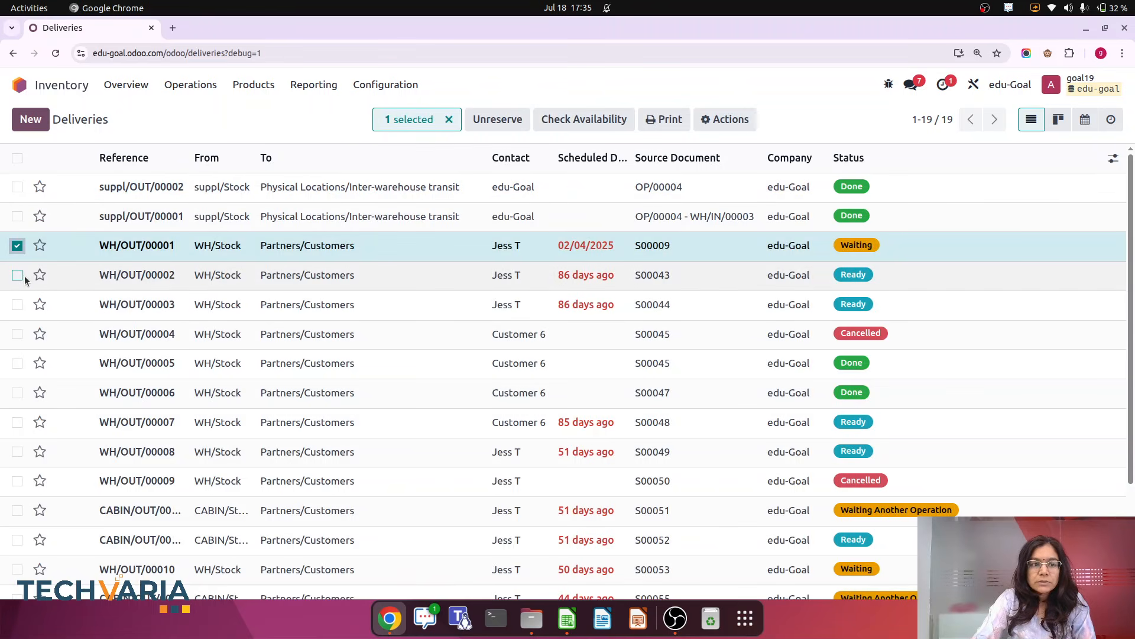
pyautogui.click(17, 275)
pyautogui.click(17, 305)
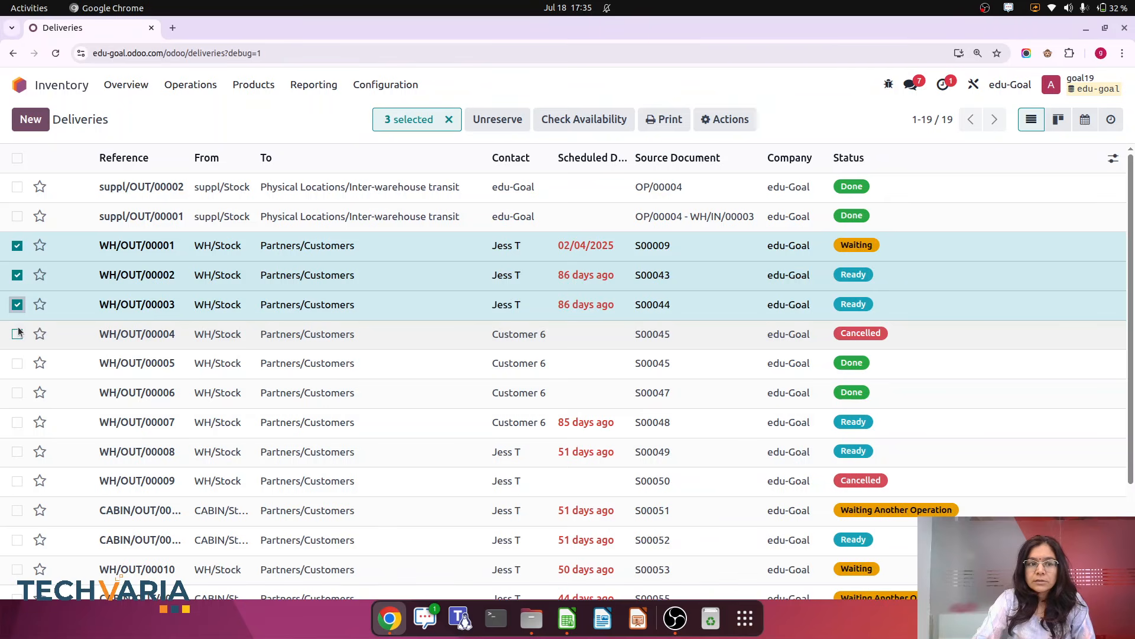
pyautogui.click(736, 123)
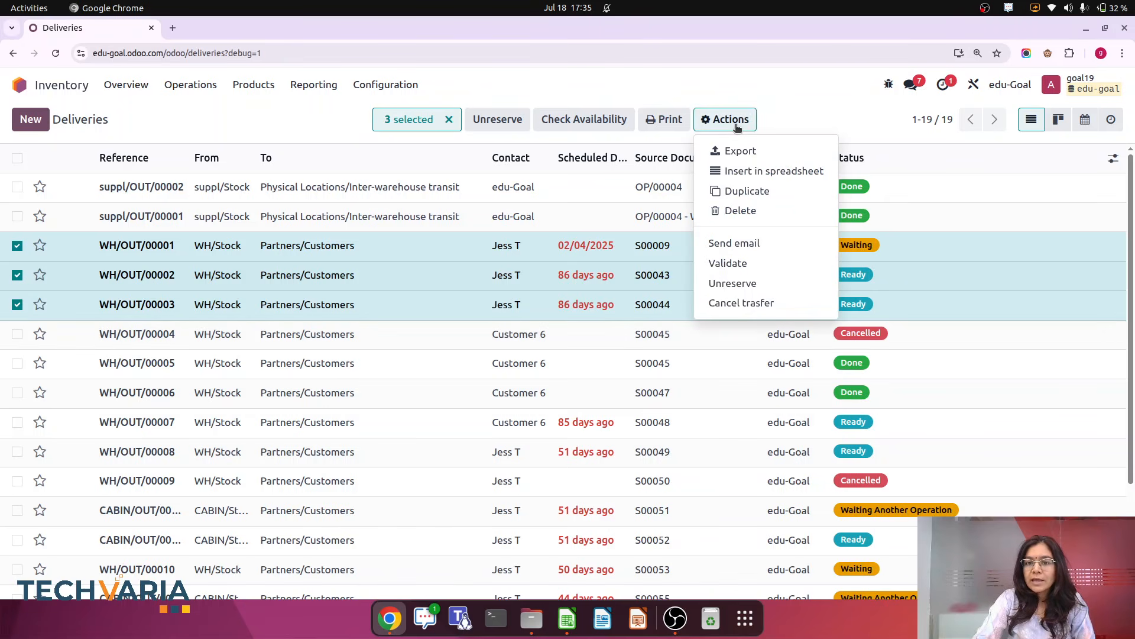
pyautogui.click(741, 303)
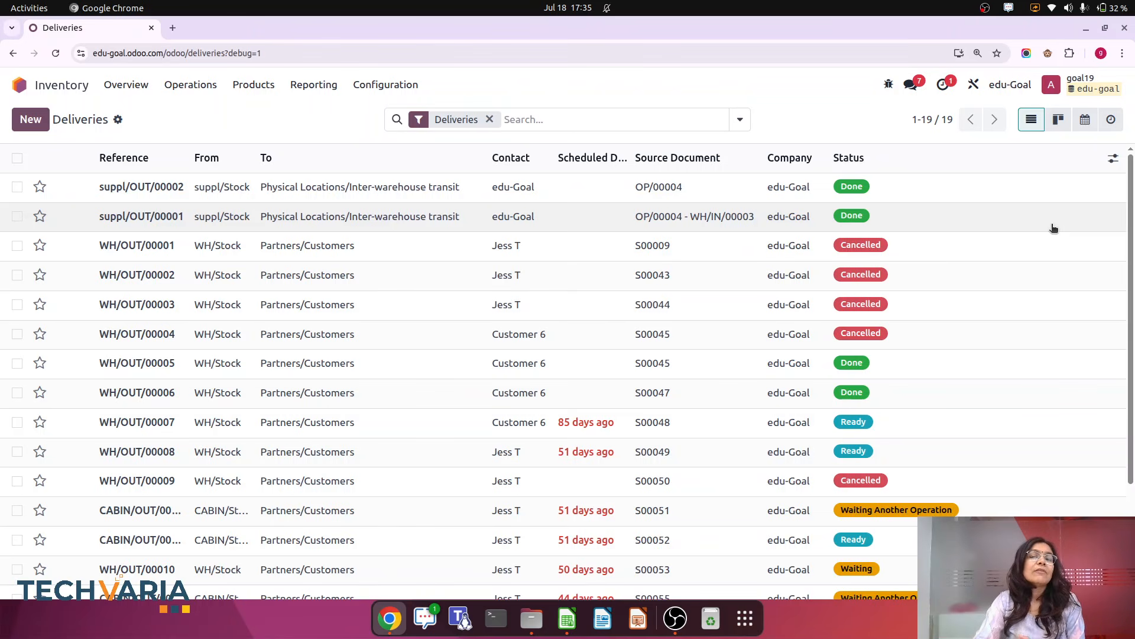
# Open Server Actions and create a new server action named cancel Invoice/bill
pyautogui.click(17, 87)
pyautogui.write('/serv')
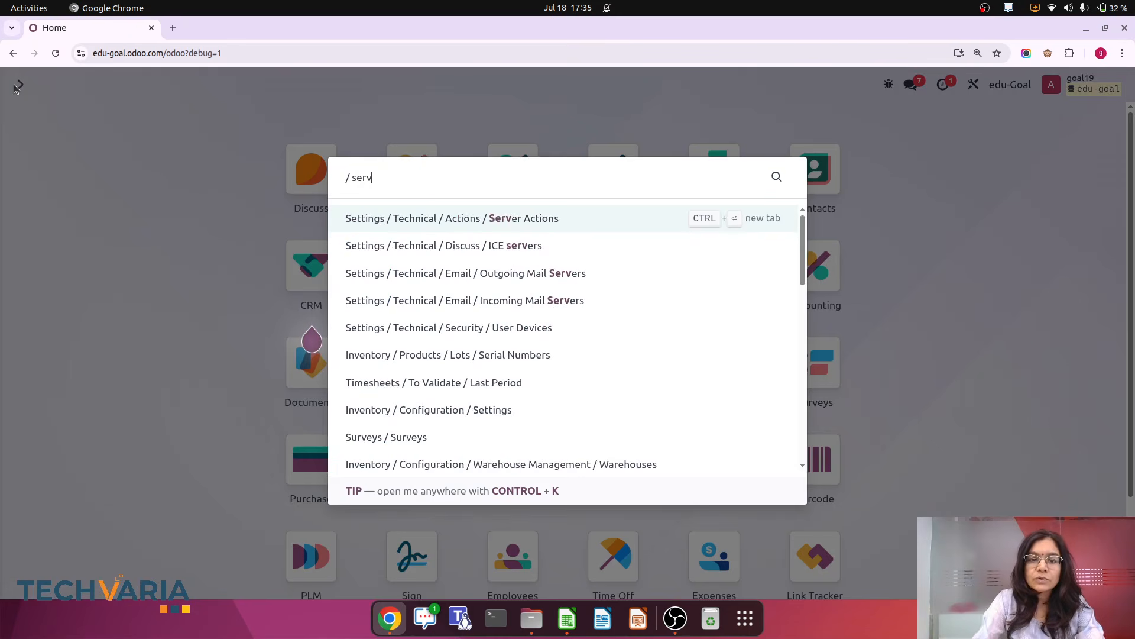
pyautogui.click(536, 217)
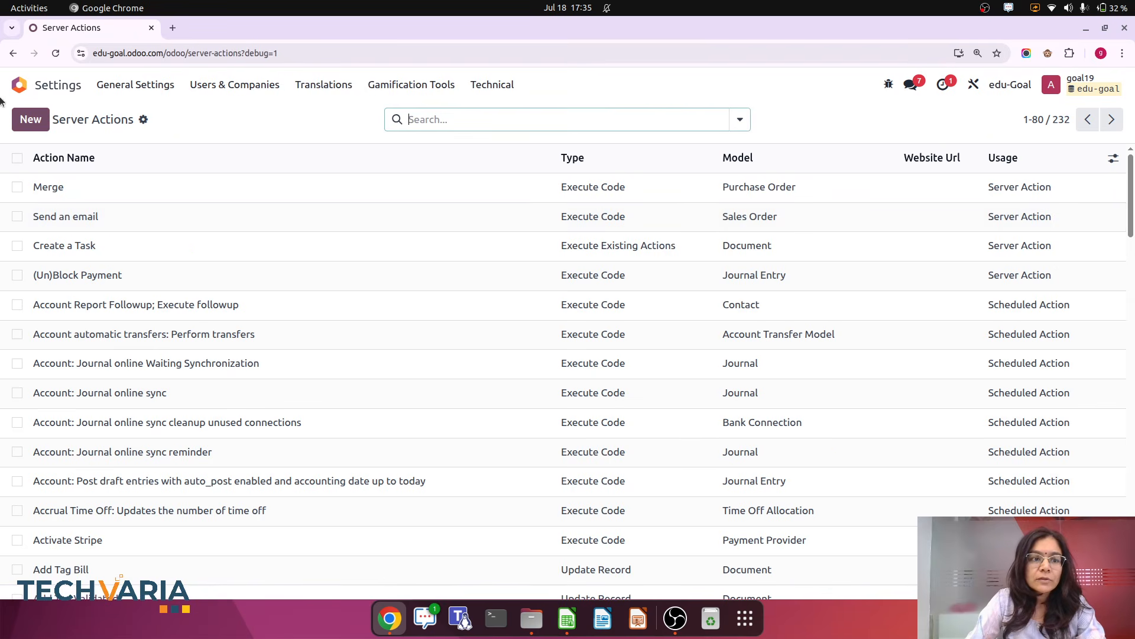
pyautogui.click(33, 124)
pyautogui.write('can')
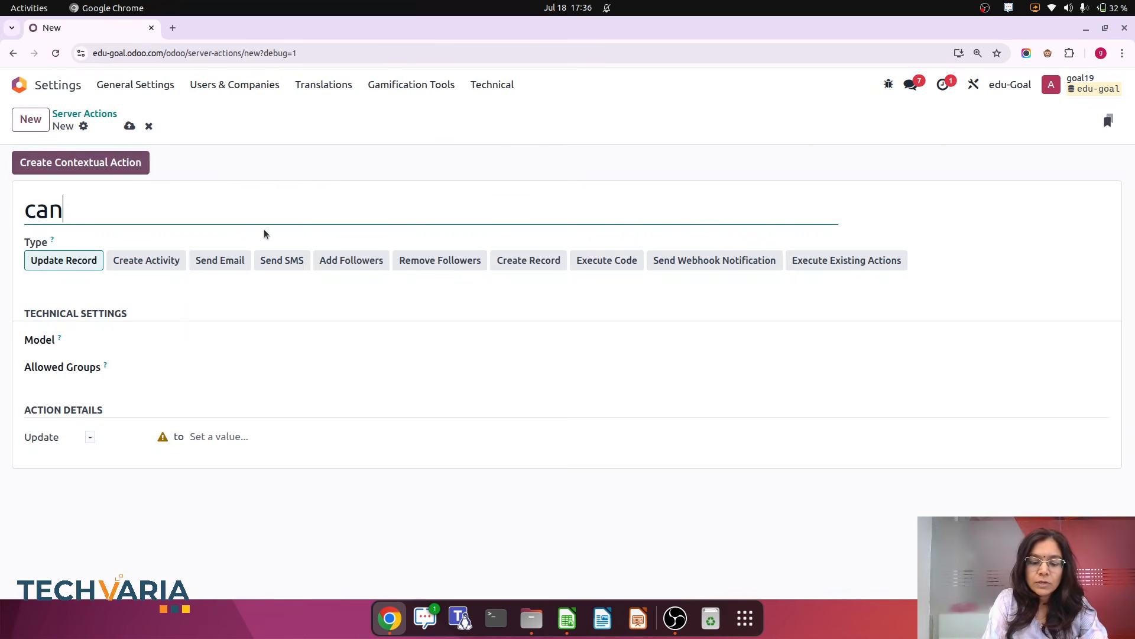
pyautogui.write('cel Jour')
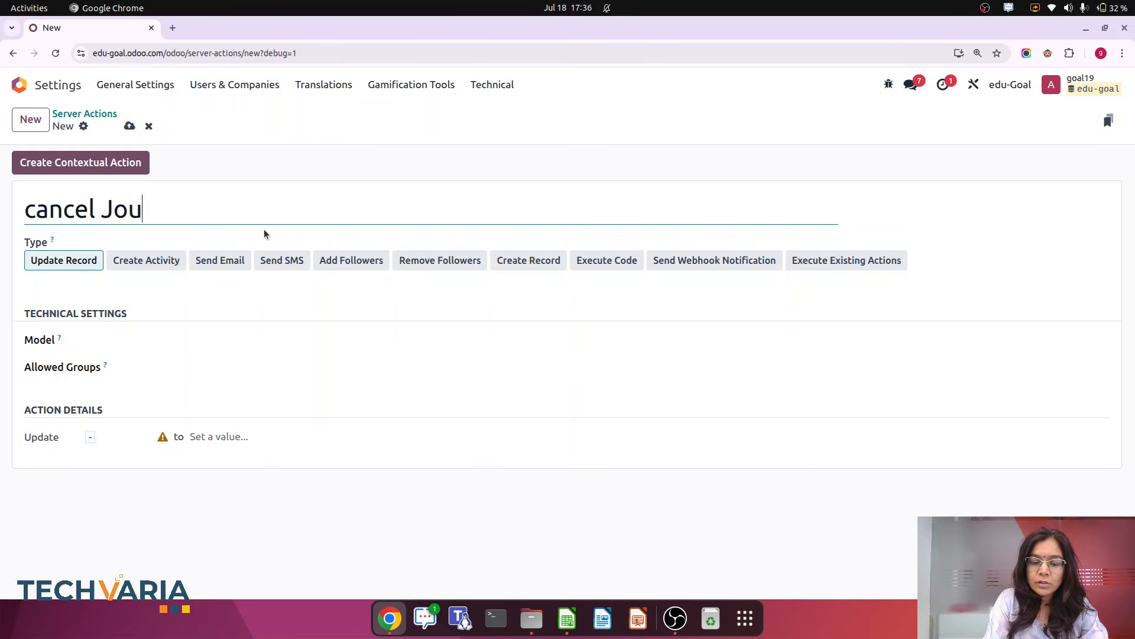
pyautogui.press('BackSpace')
pyautogui.press('BackSpace')
pyautogui.press('BackSpace')
pyautogui.press('BackSpace')
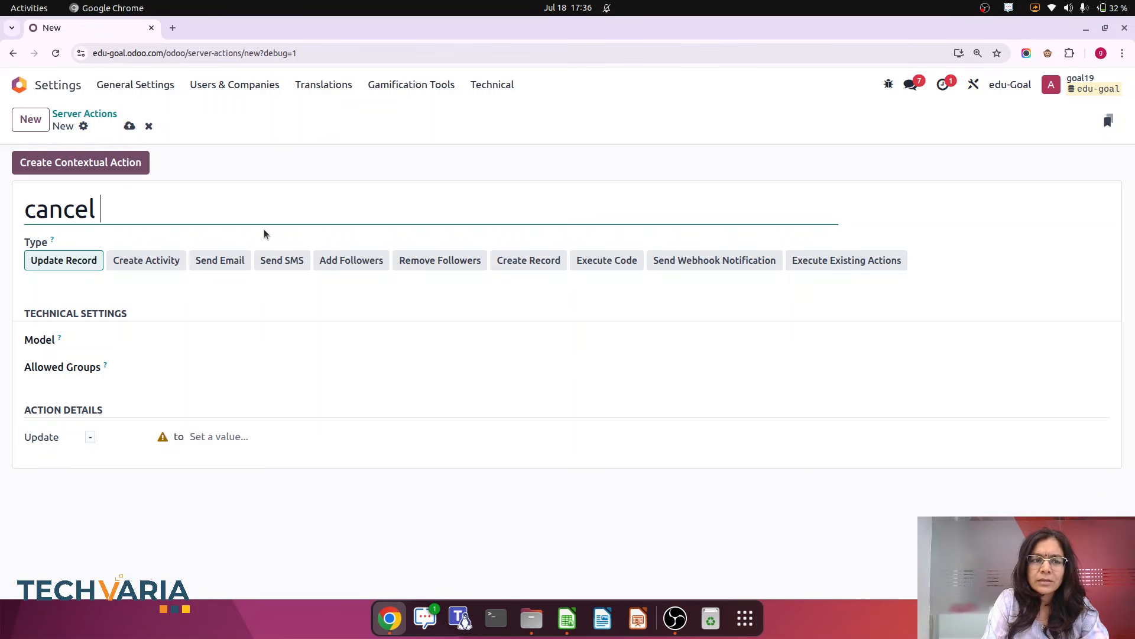
pyautogui.write('Invoi')
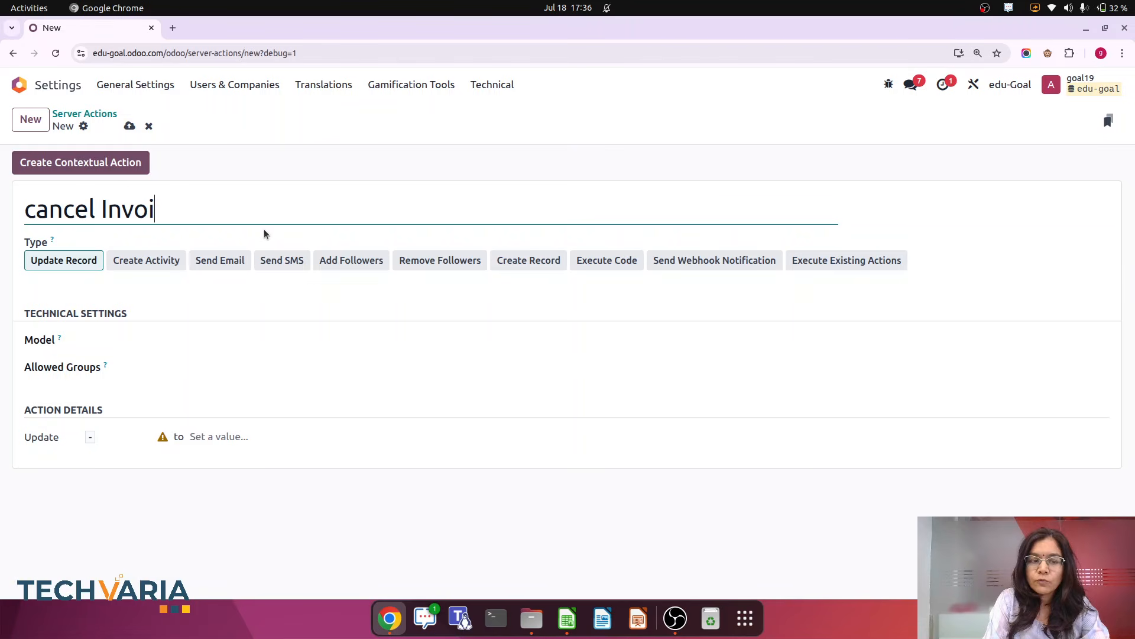
pyautogui.write('ce/n')
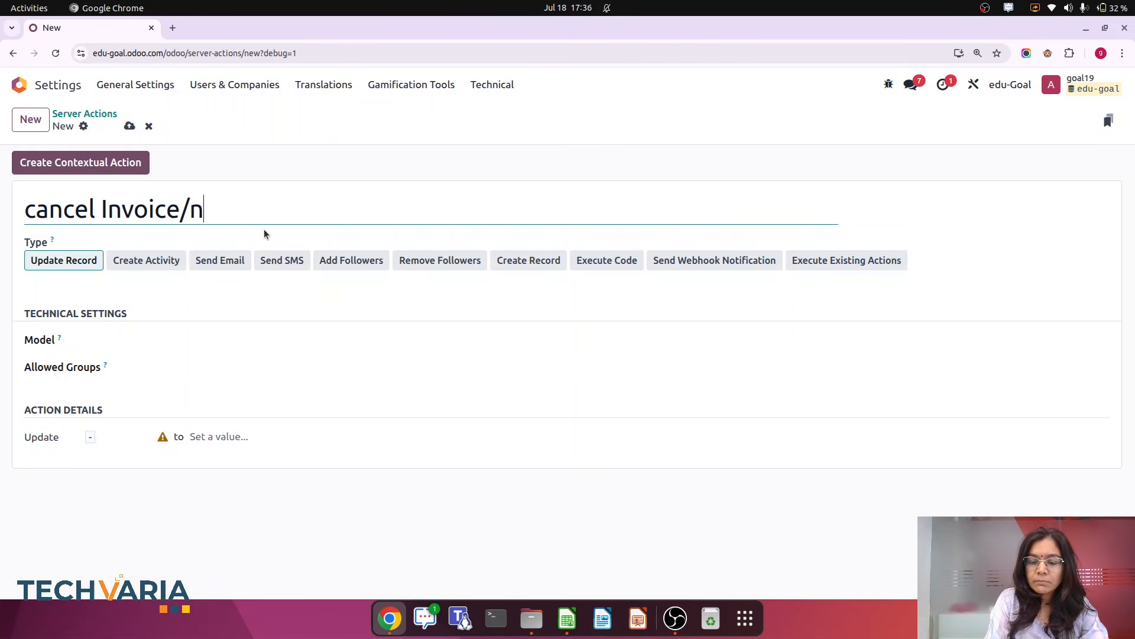
pyautogui.press('BackSpace')
pyautogui.write('bill')
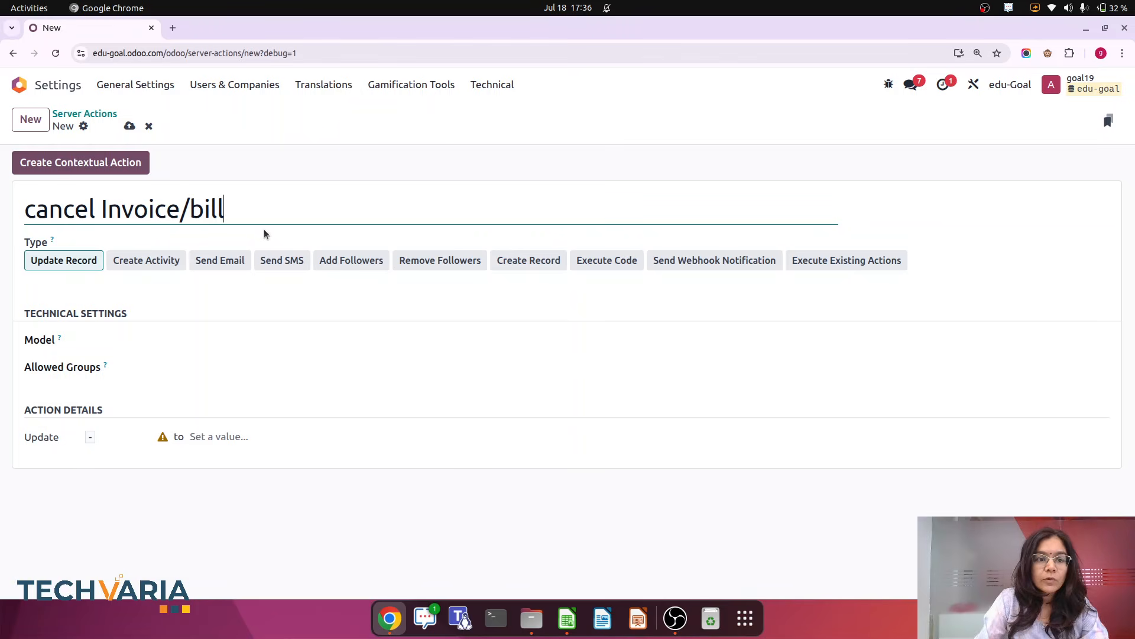
# Set the server action's model to Journal Entry and keep the action detail mode on Update
pyautogui.click(145, 342)
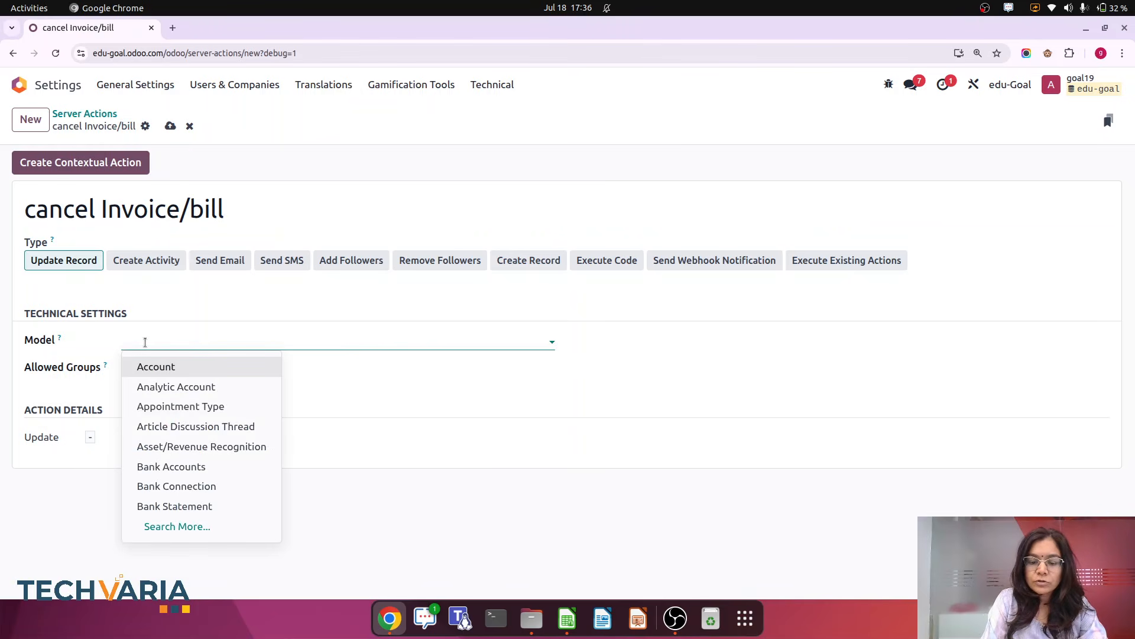
pyautogui.write('jou')
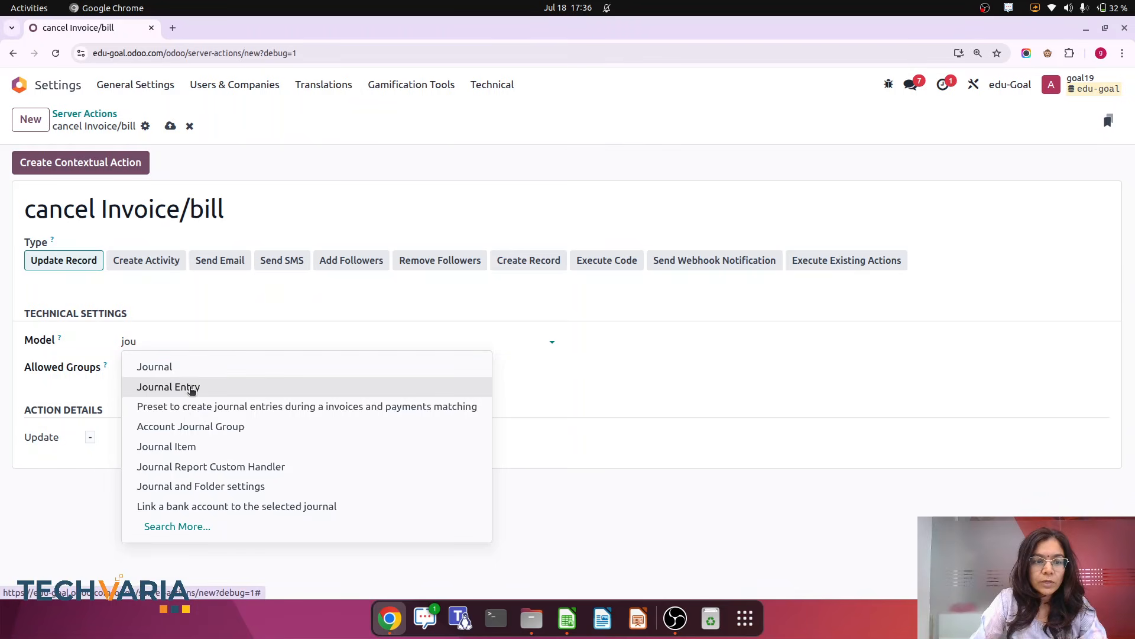
pyautogui.click(191, 387)
pyautogui.click(48, 440)
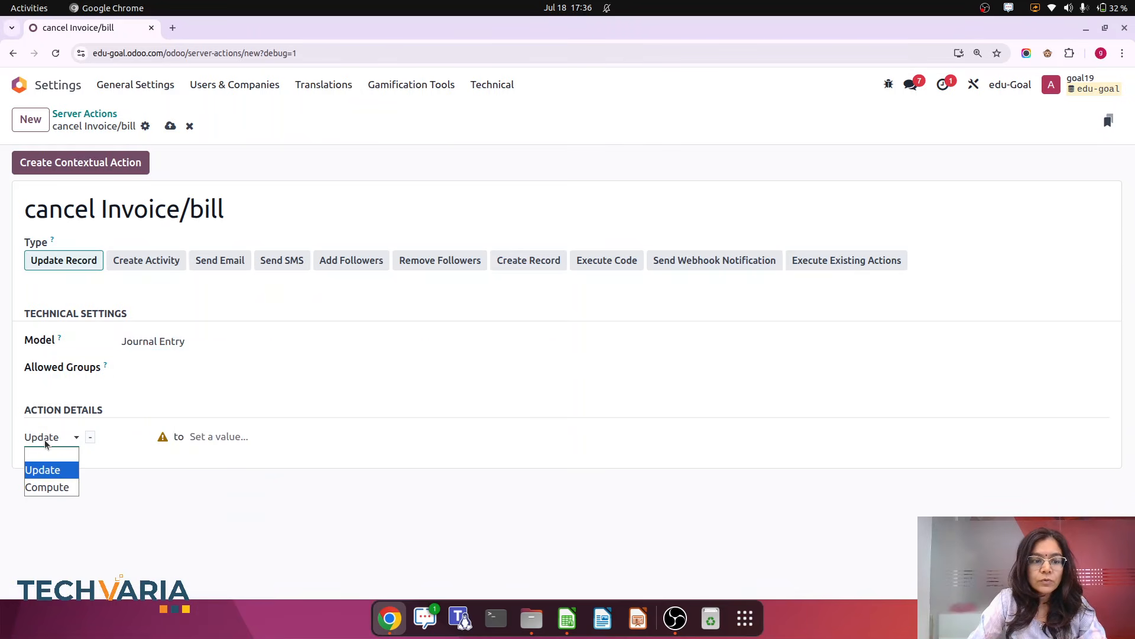
pyautogui.click(47, 470)
# Set the server action to update the Status field to Cancelled, save it, and create its contextual action
pyautogui.click(111, 441)
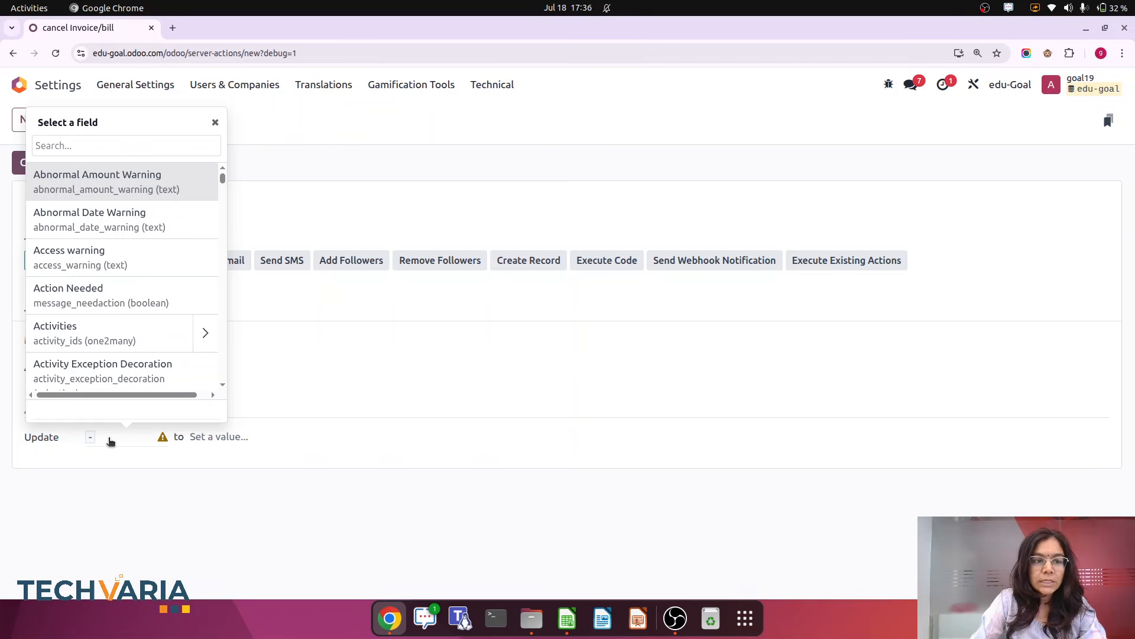
pyautogui.write('sta')
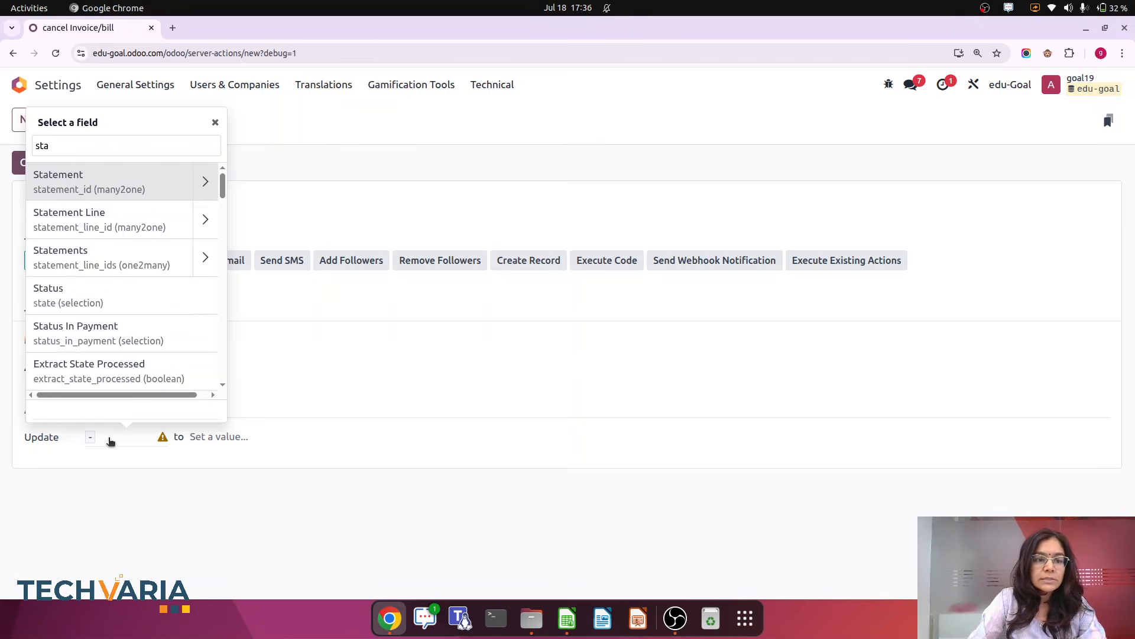
pyautogui.click(93, 296)
pyautogui.click(242, 443)
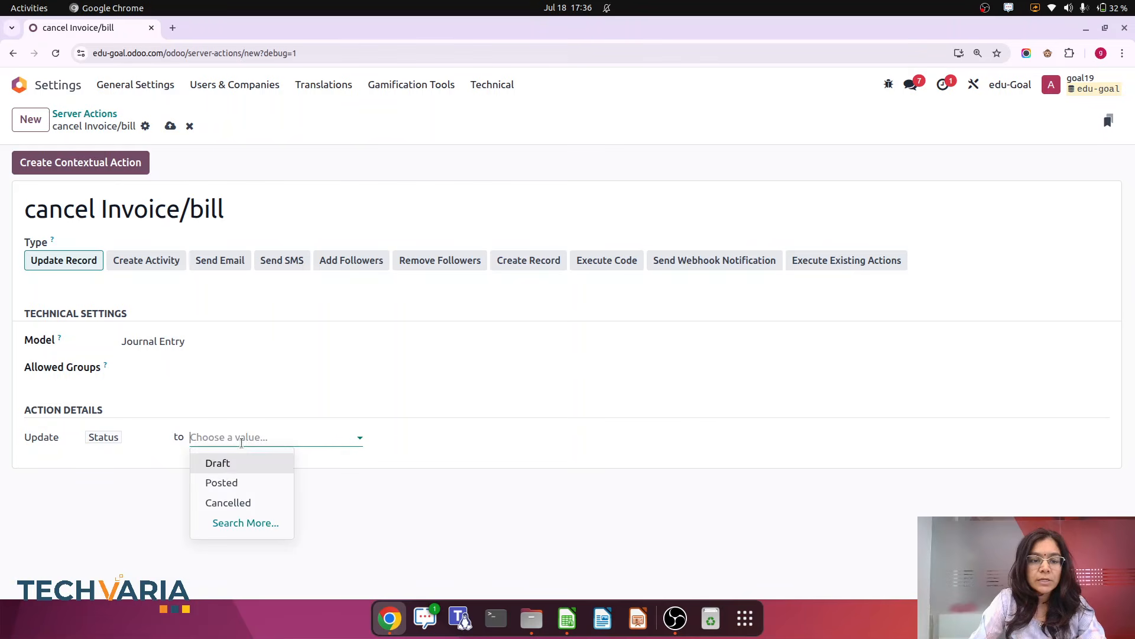
pyautogui.click(247, 502)
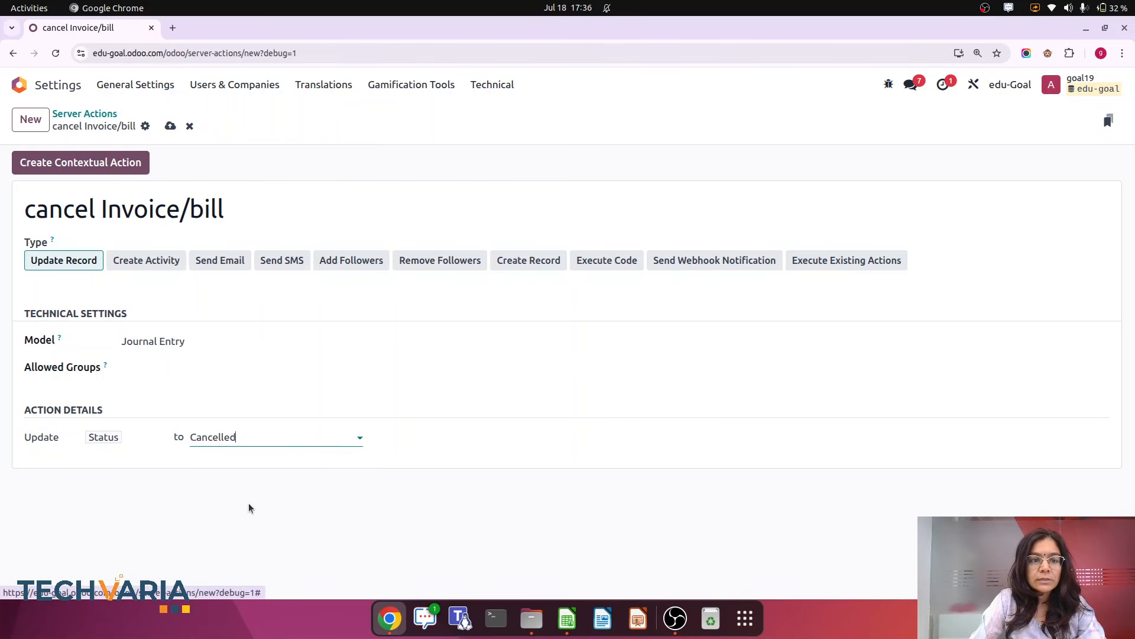
pyautogui.click(170, 125)
pyautogui.click(52, 171)
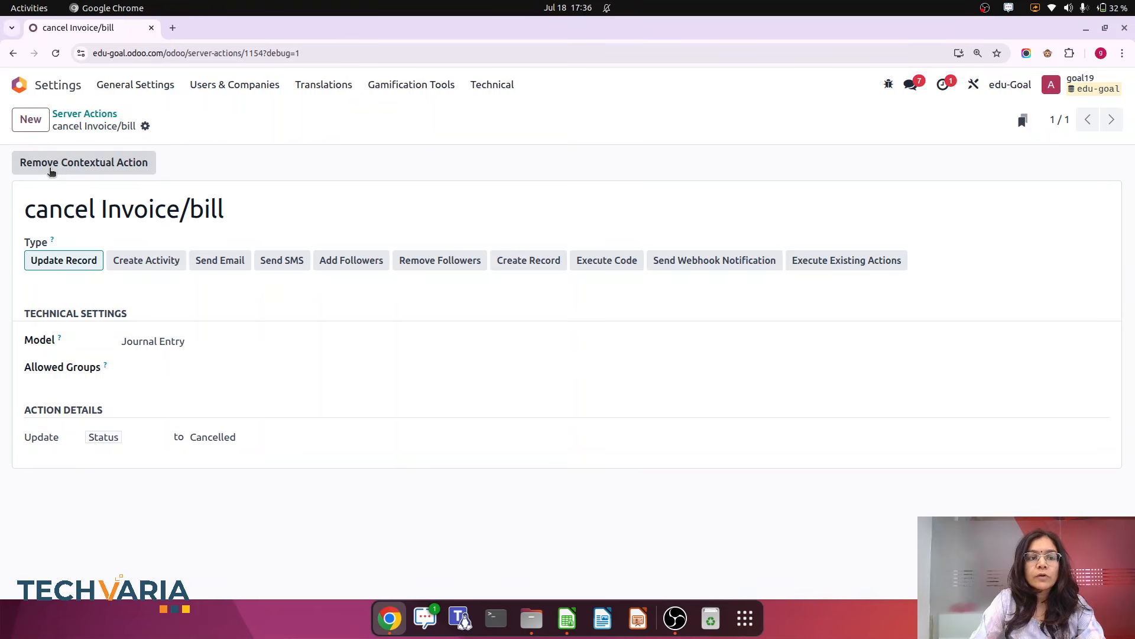
# Open the draft invoice INV/2025/00015 in Invoicing and confirm it
pyautogui.click(21, 86)
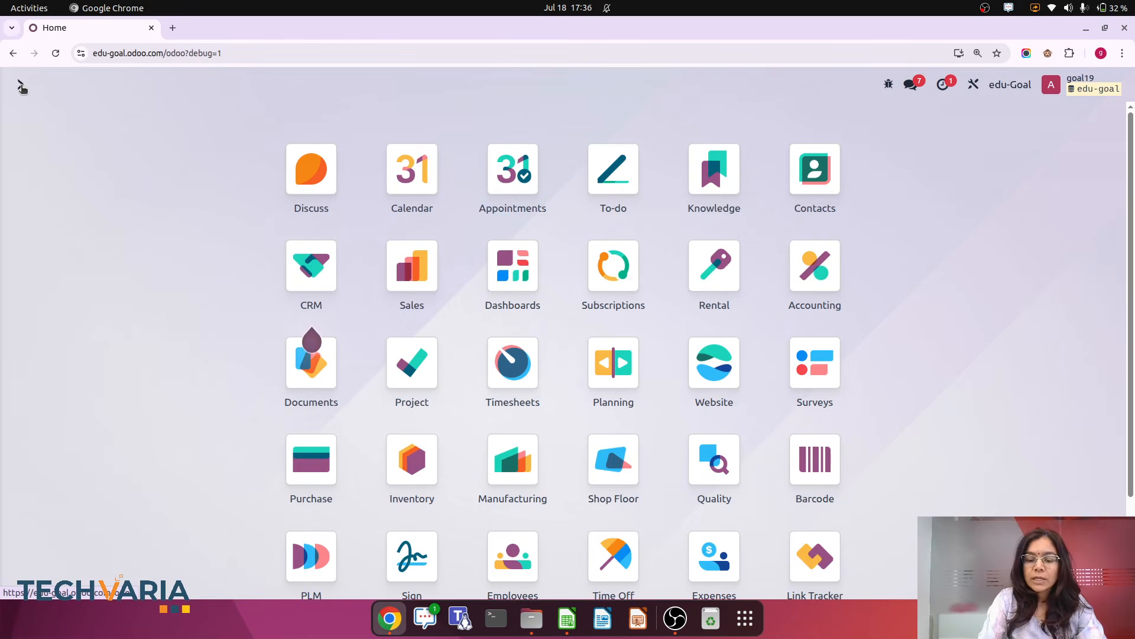
pyautogui.write('inv')
pyautogui.click(483, 291)
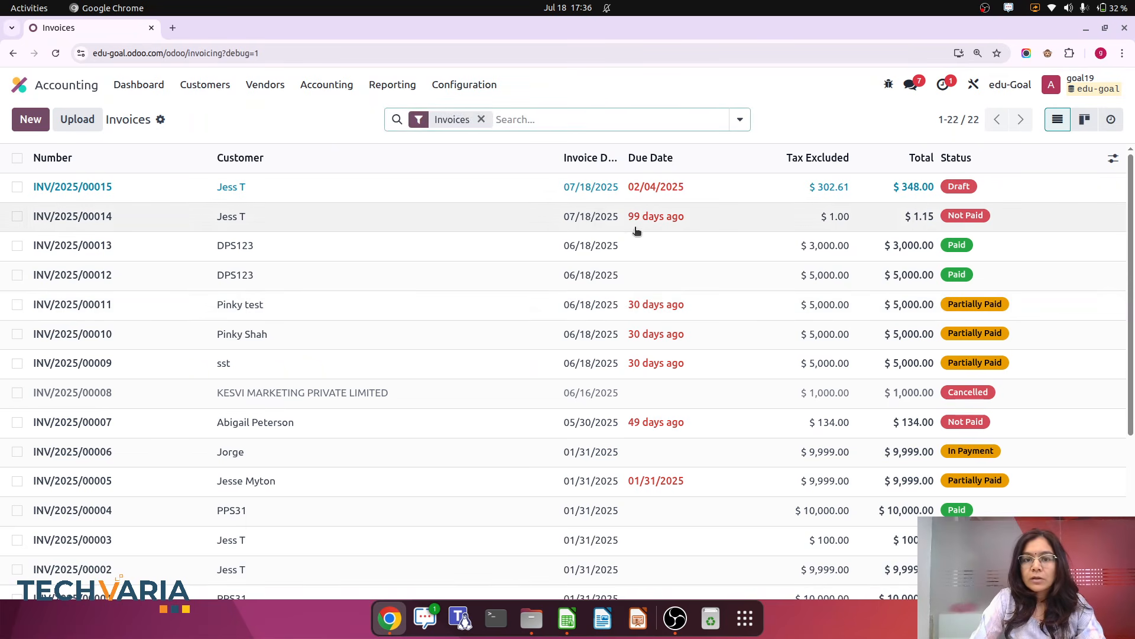
pyautogui.click(367, 195)
pyautogui.click(52, 163)
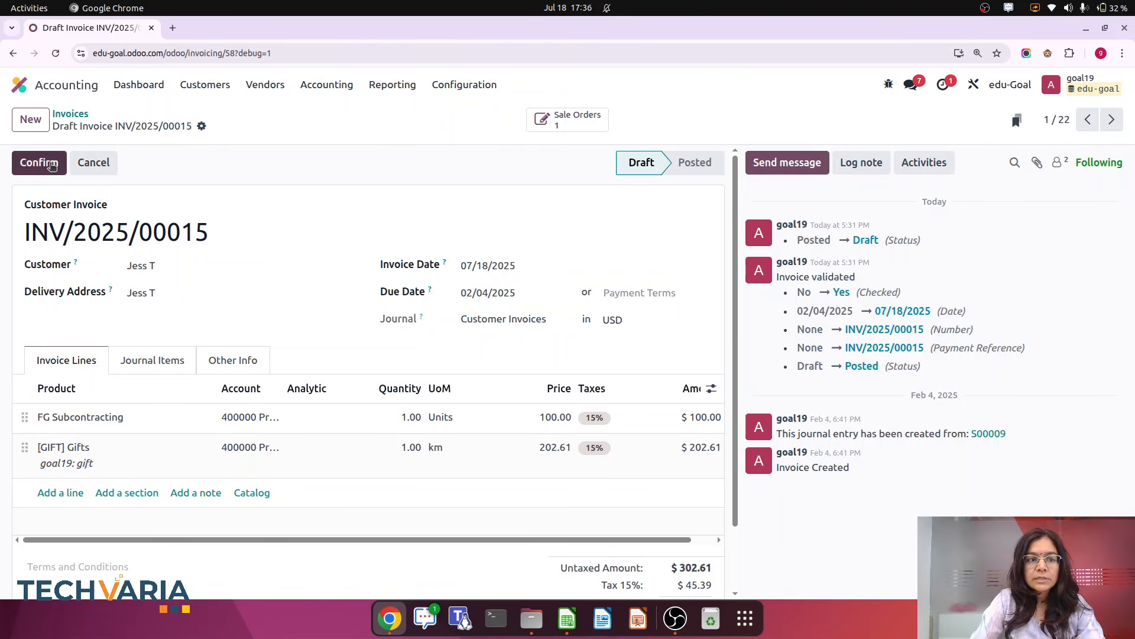
# In Studio, add a form button labelled cancel invoice/bill that runs the cancel Invoice/bill server action, then close Studio
pyautogui.click(1011, 85)
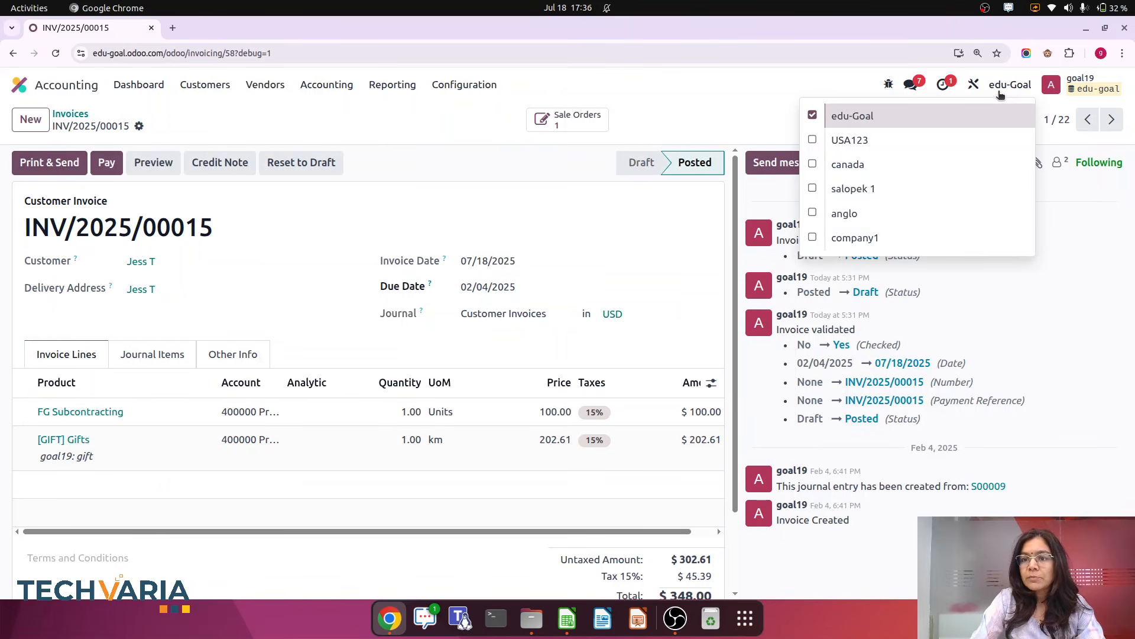
pyautogui.click(974, 85)
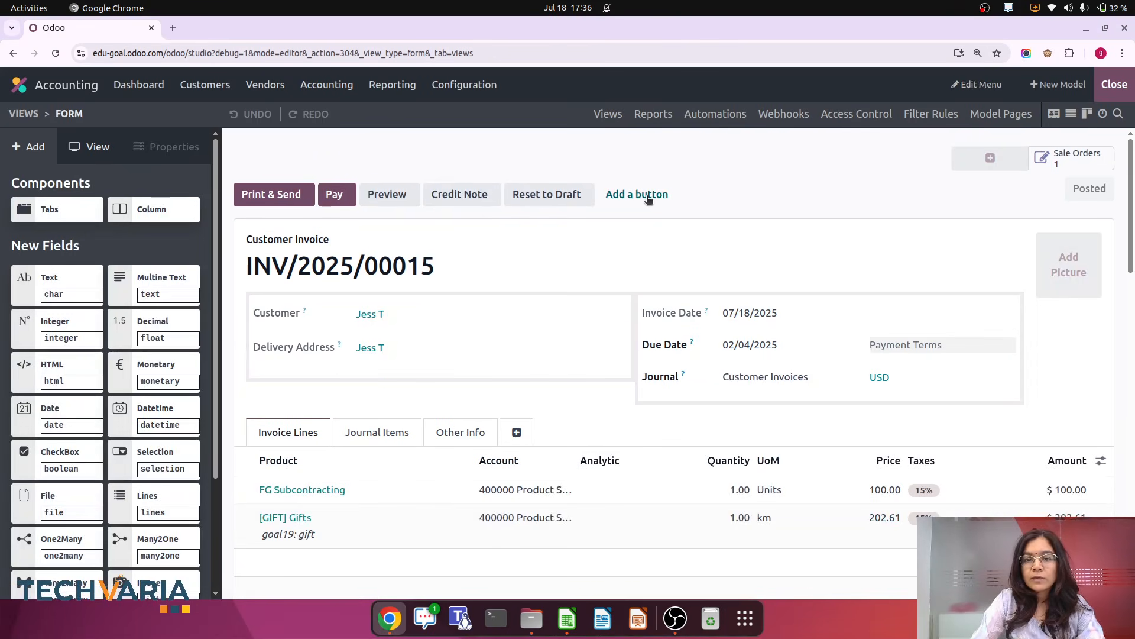
pyautogui.click(647, 197)
pyautogui.write('can')
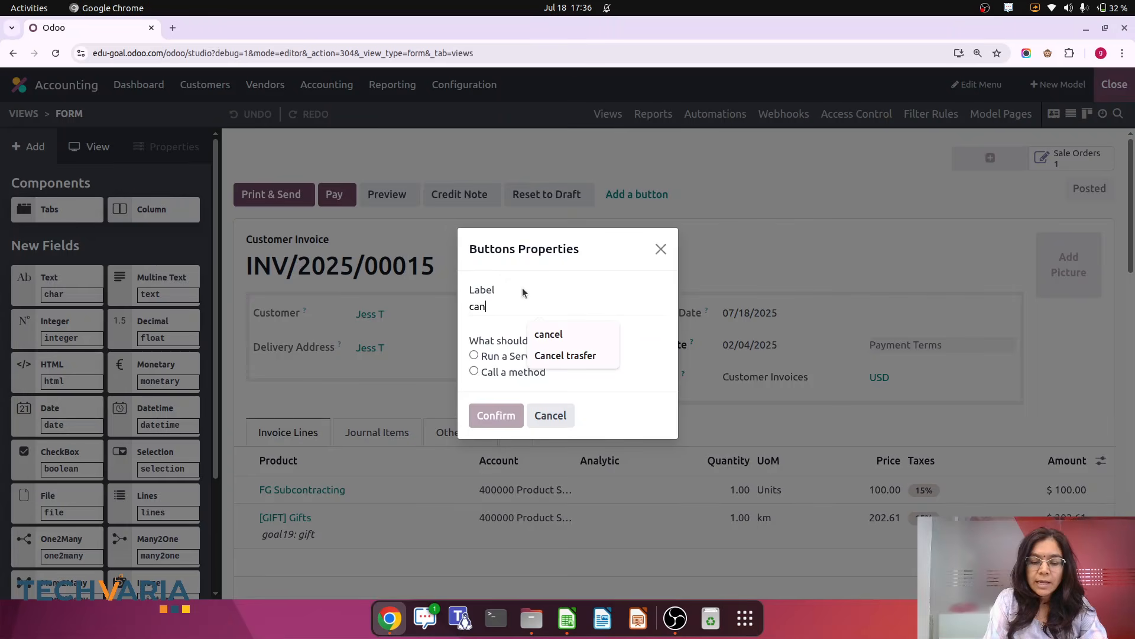
pyautogui.write('cel invoice/bill')
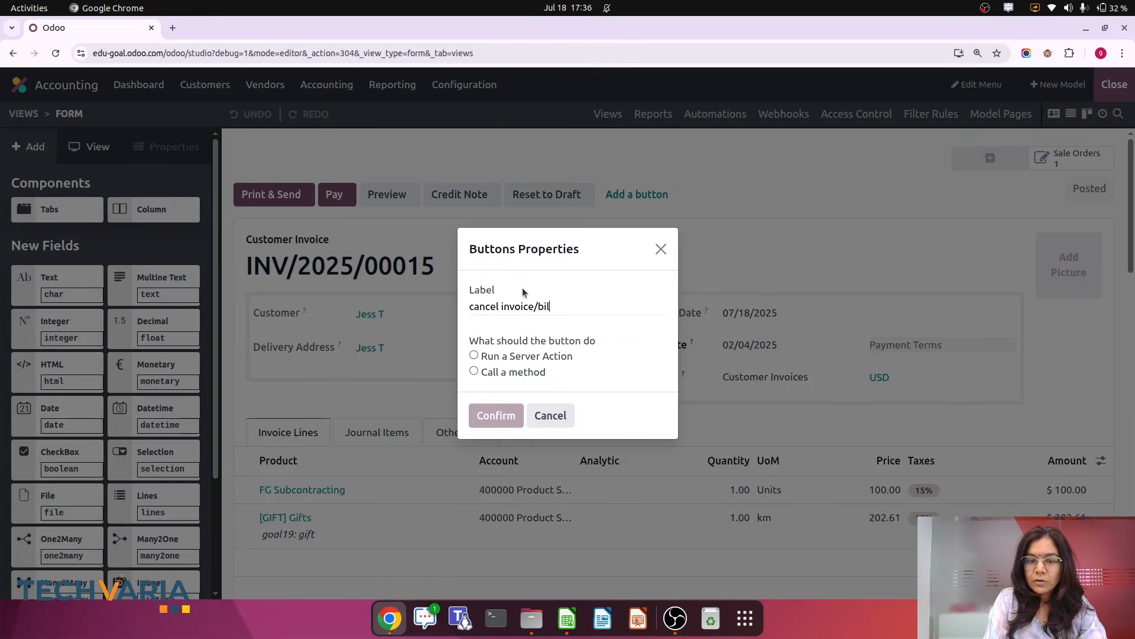
pyautogui.click(473, 355)
pyautogui.click(491, 392)
pyautogui.write('ca')
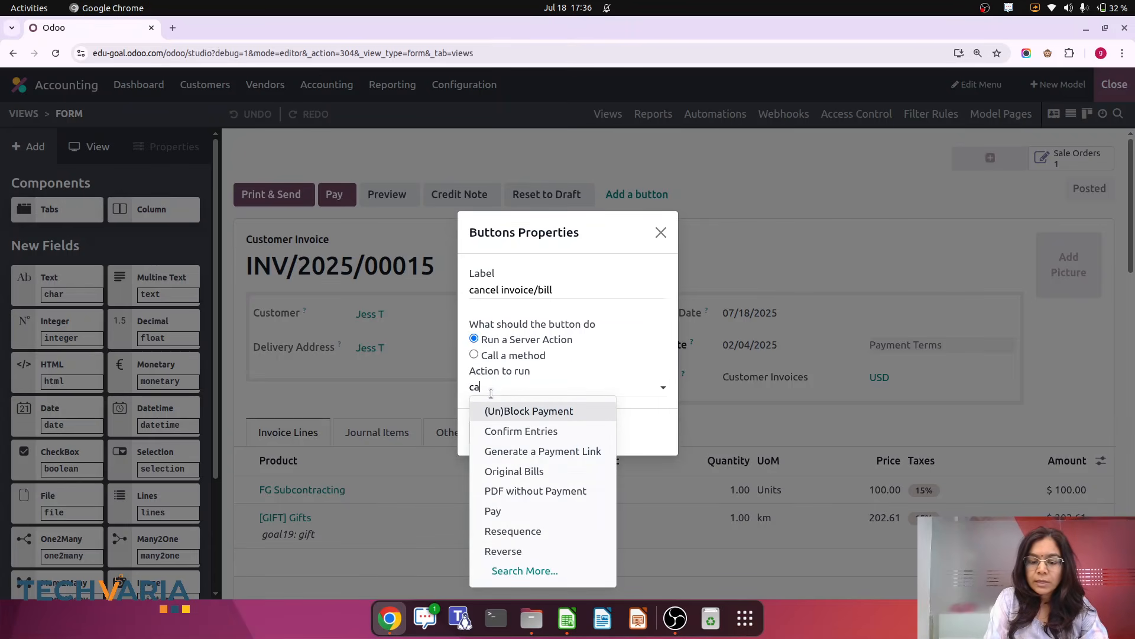
pyautogui.write('n')
pyautogui.click(500, 409)
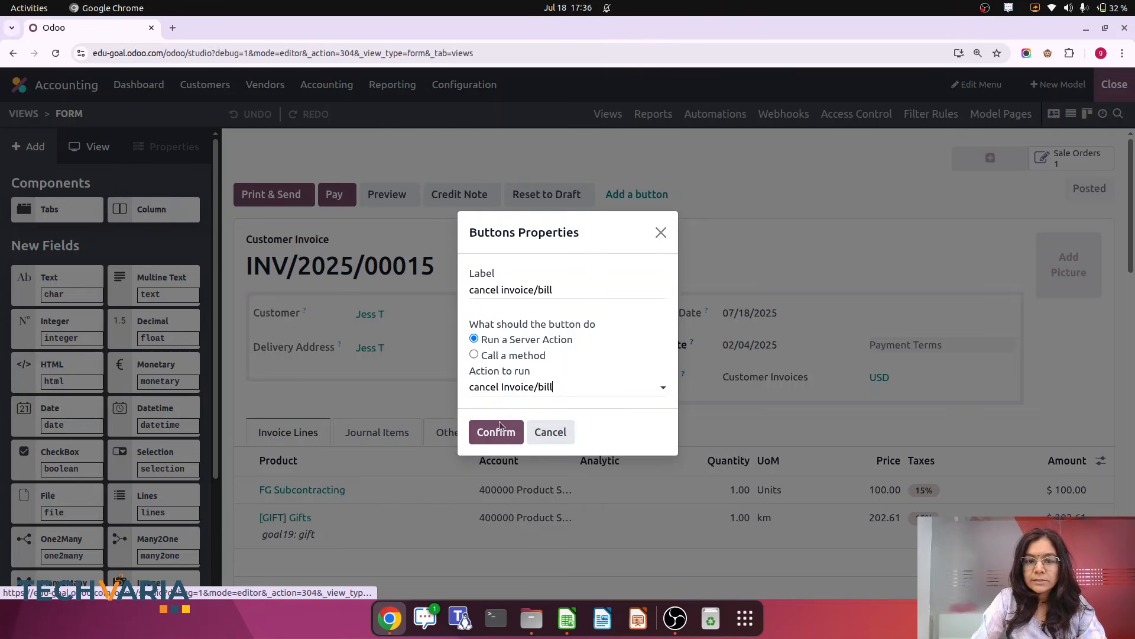
pyautogui.click(497, 432)
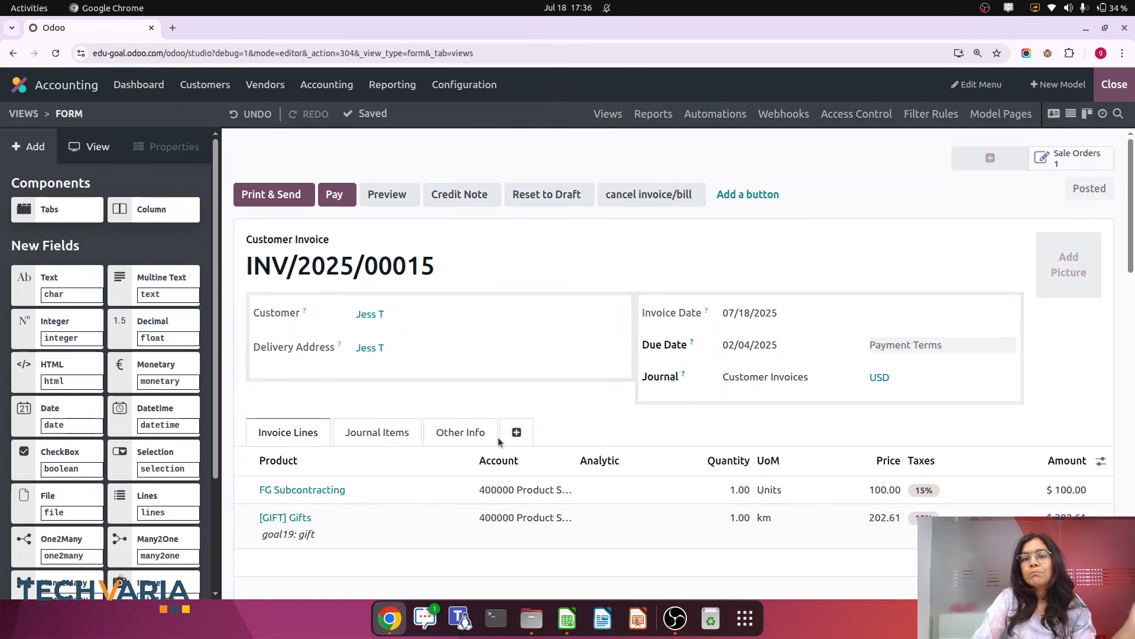
pyautogui.click(1115, 84)
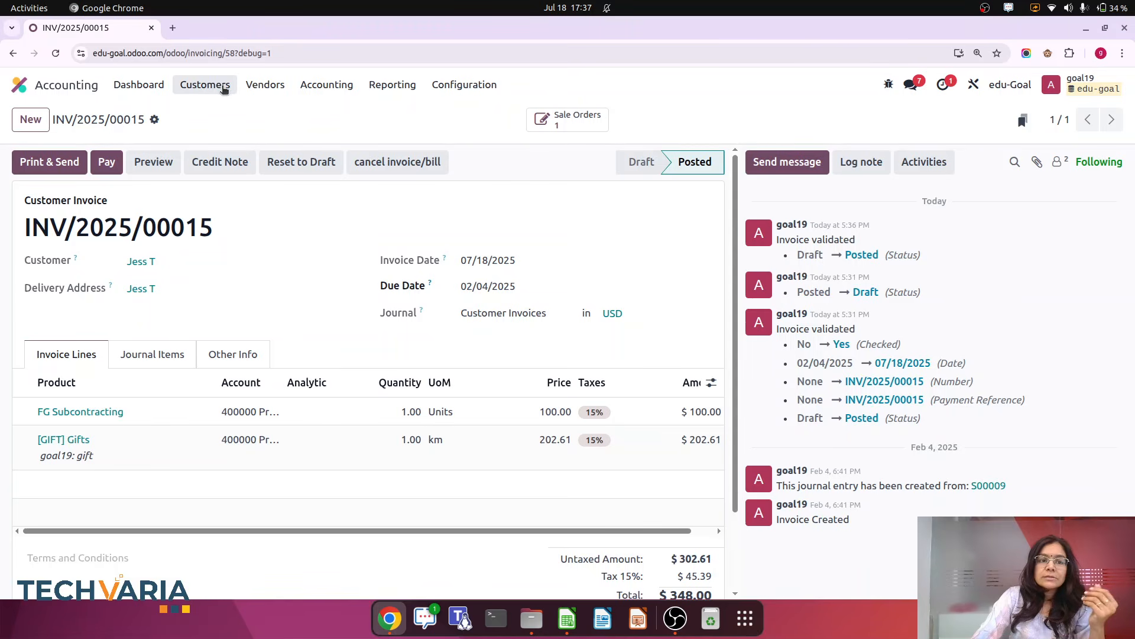
# In the Invoices list, select INV/2025/00003, INV/2025/00002 and INV/2024/00003 and run the cancel Invoice/bill action on them
pyautogui.click(219, 87)
pyautogui.click(218, 114)
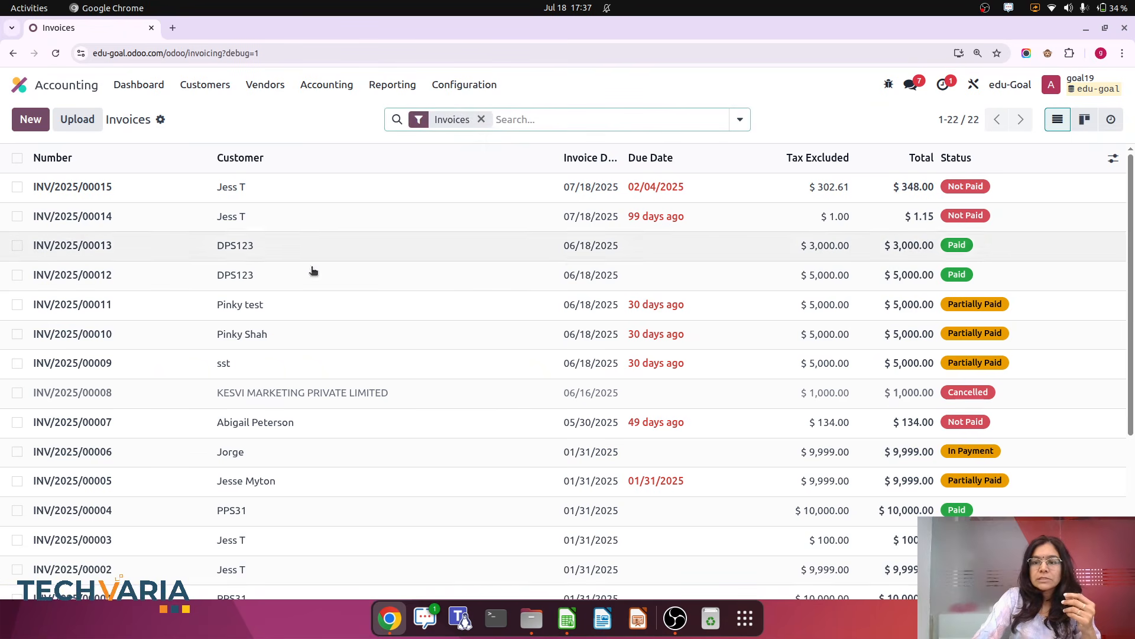
pyautogui.scroll(-1, 569, 331)
pyautogui.scroll(-4, 571, 338)
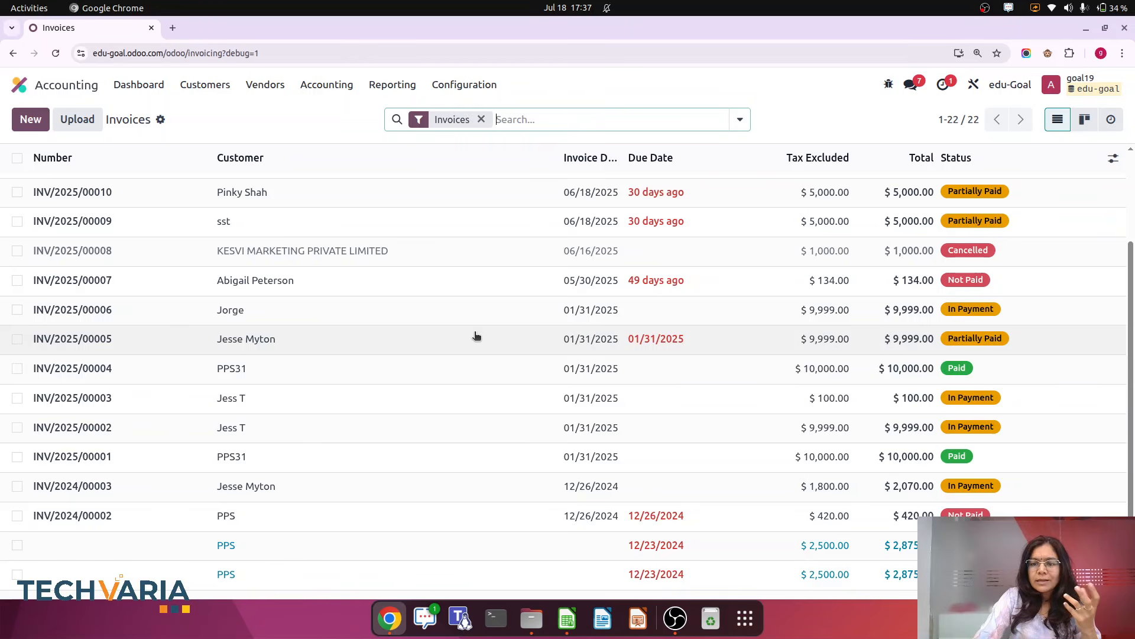
pyautogui.click(17, 367)
pyautogui.click(17, 368)
pyautogui.click(17, 397)
pyautogui.click(17, 427)
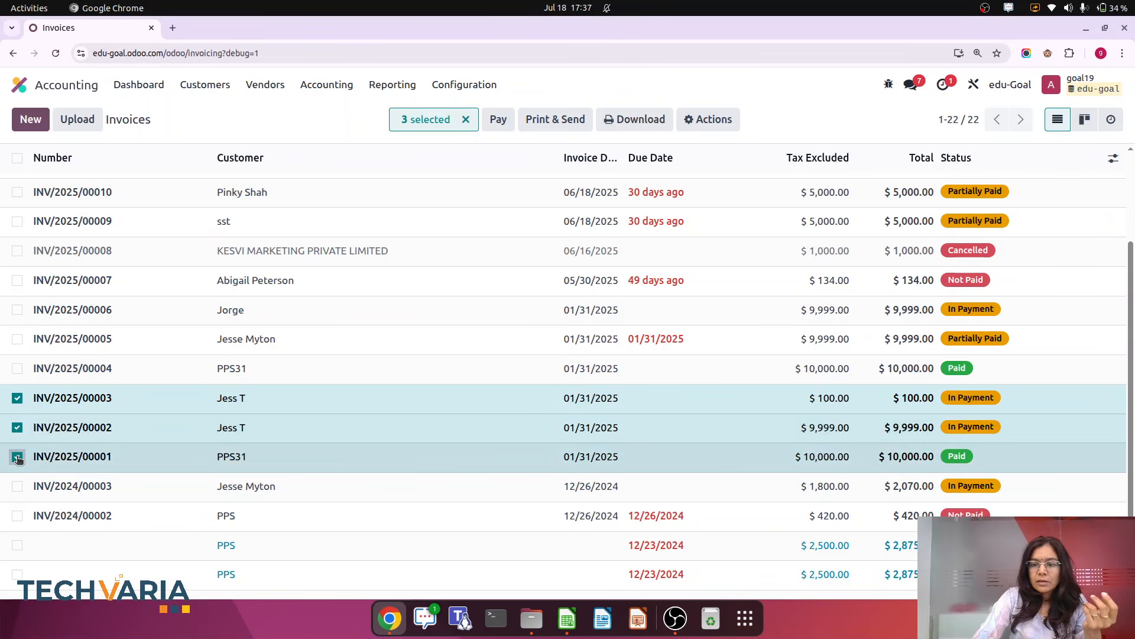
pyautogui.click(17, 486)
pyautogui.click(710, 119)
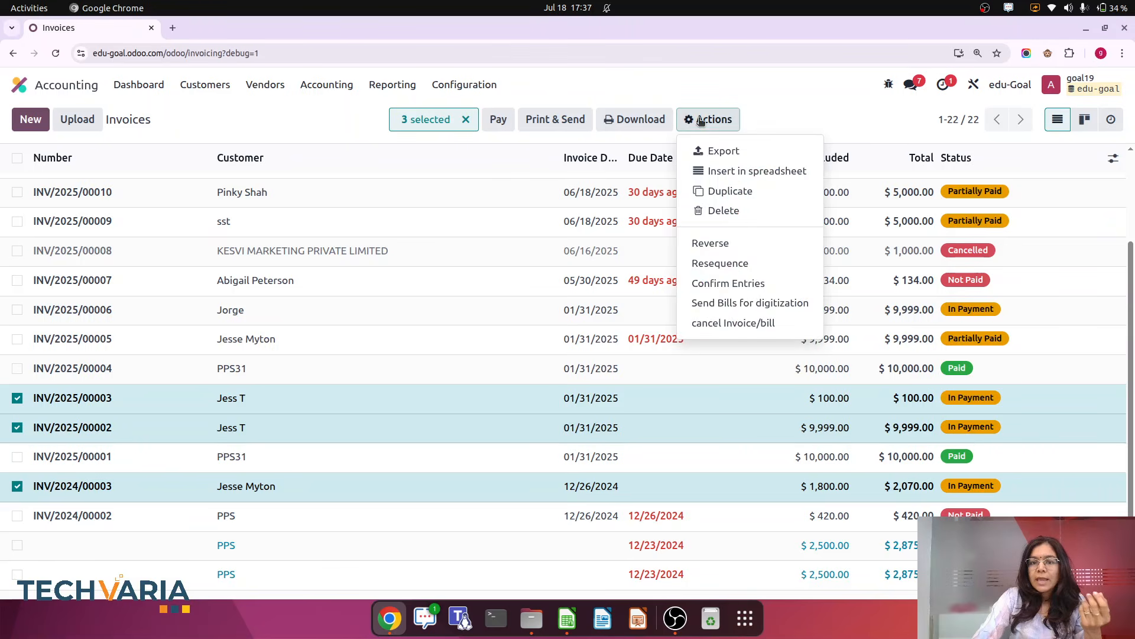
pyautogui.click(723, 323)
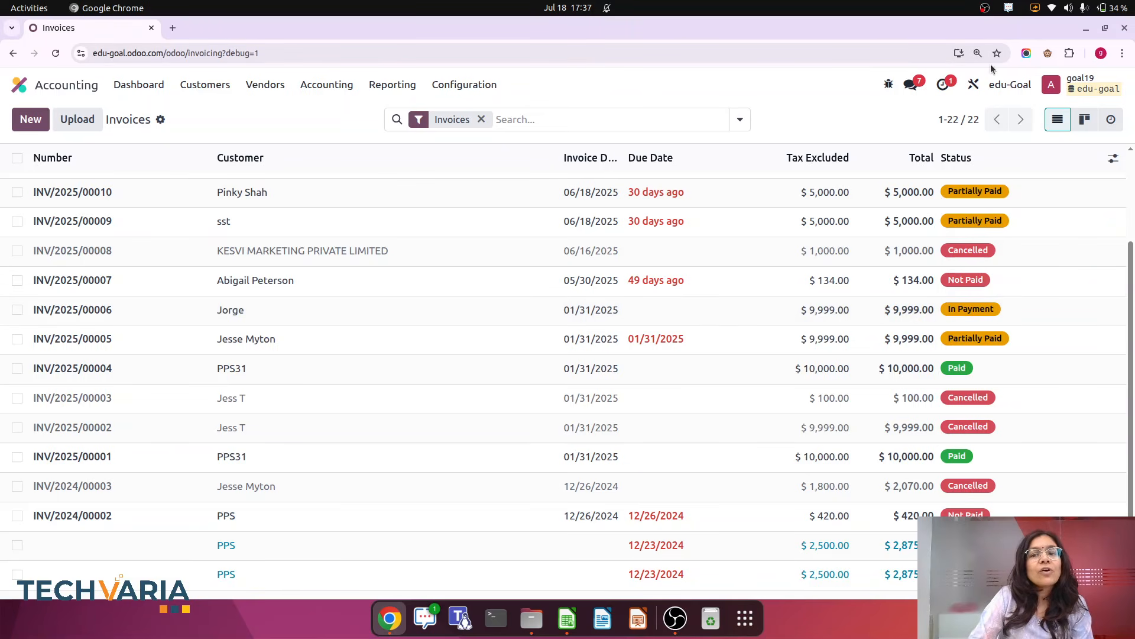
pyautogui.click(974, 83)
pyautogui.click(985, 12)
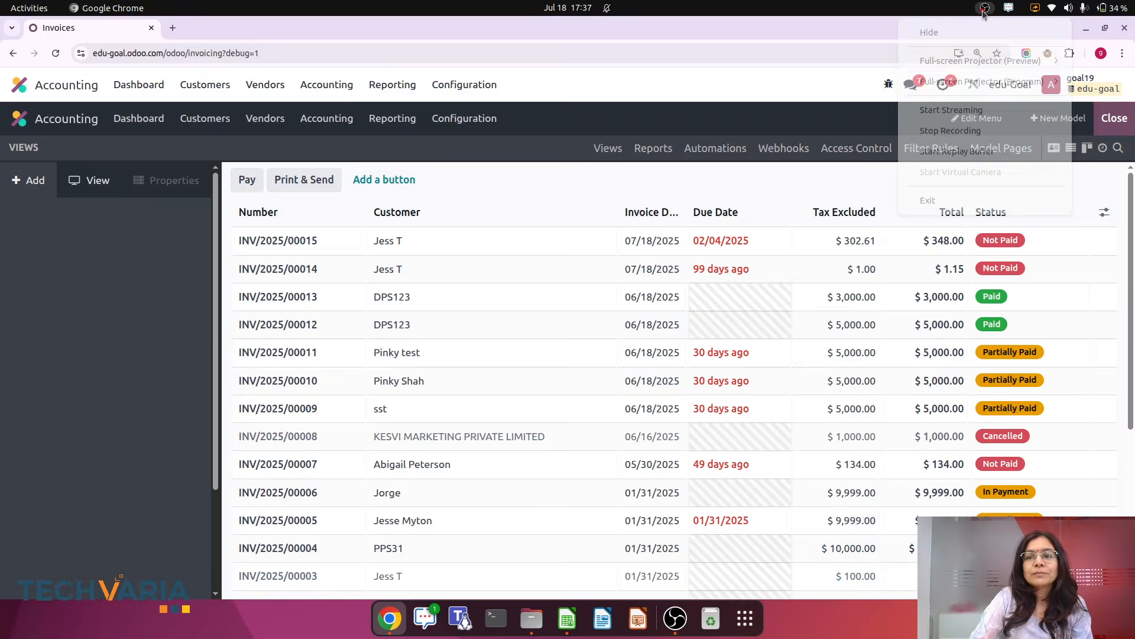